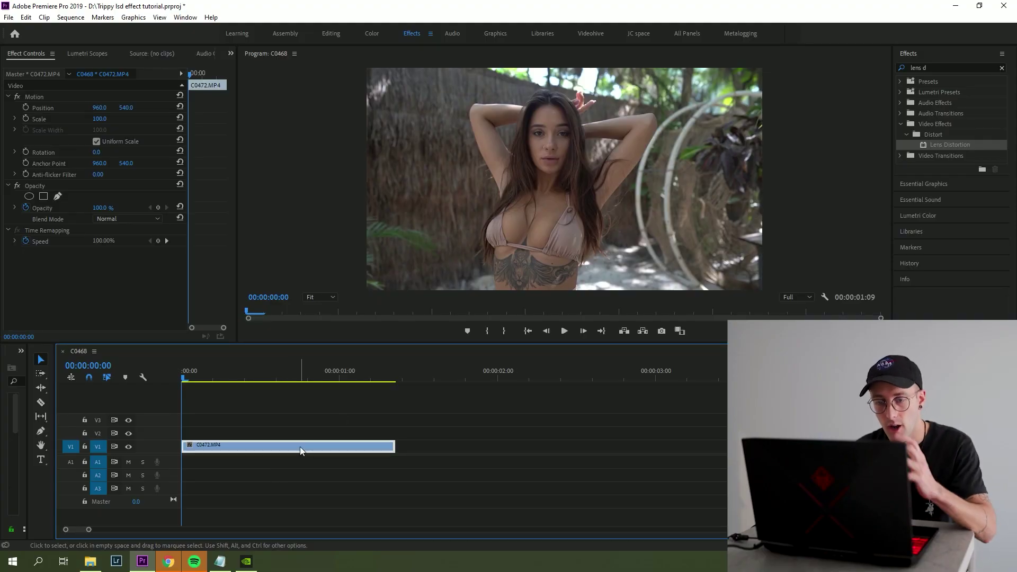
# Step: Slow clip C0472.MP4 on V1 to 25% speed and apply the Color Balance (RGB) effect to it
pyautogui.hotkey('ctrl', 'r')
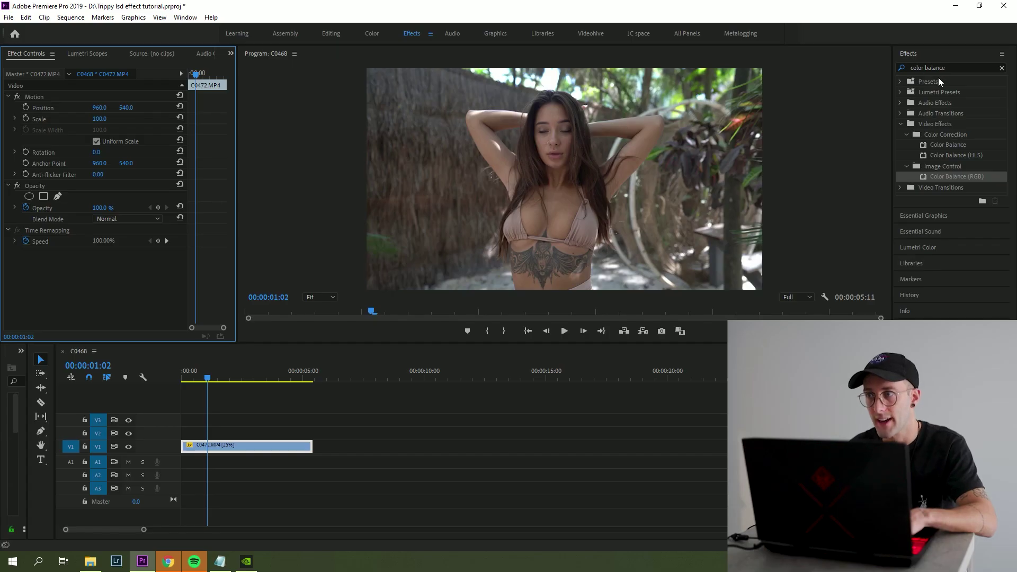
pyautogui.click(970, 177)
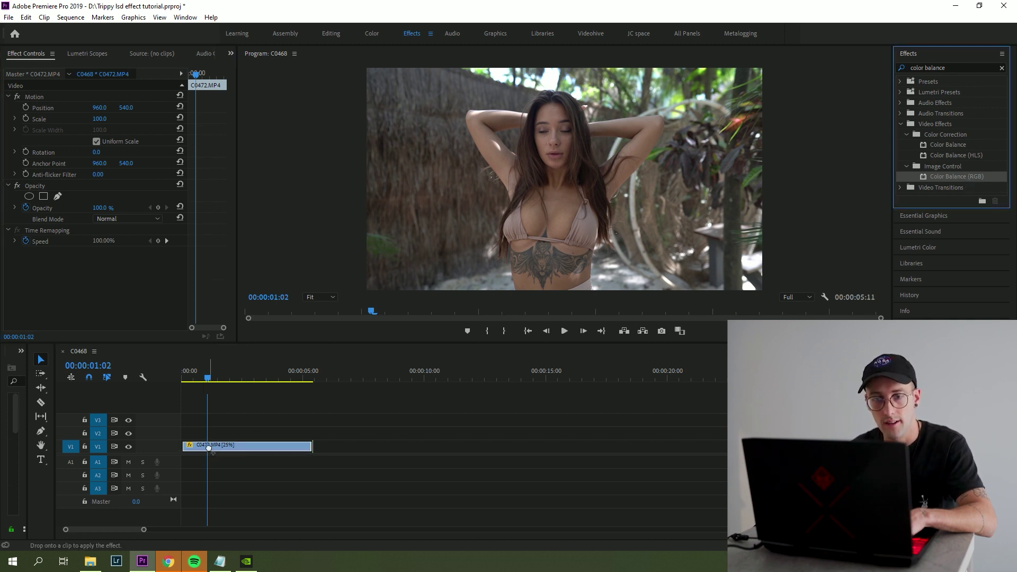
pyautogui.moveTo(208, 448); pyautogui.dragTo(210, 448)
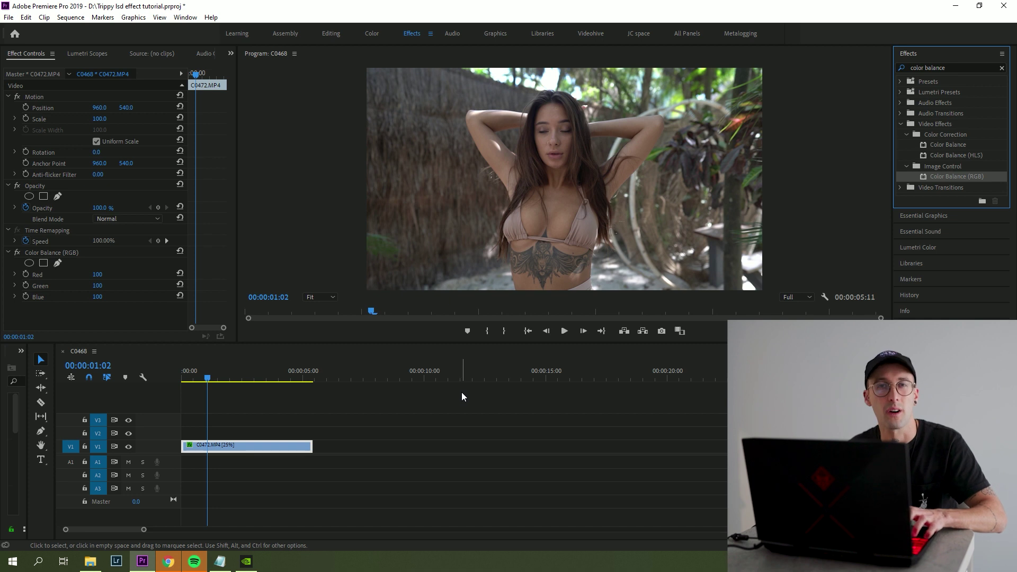
# Step: Paste two copies of the clip after the original and move them above it onto tracks V2 and V3
pyautogui.click(344, 372)
pyautogui.hotkey('ctrl', 'v')
pyautogui.hotkey('ctrl', 'v')
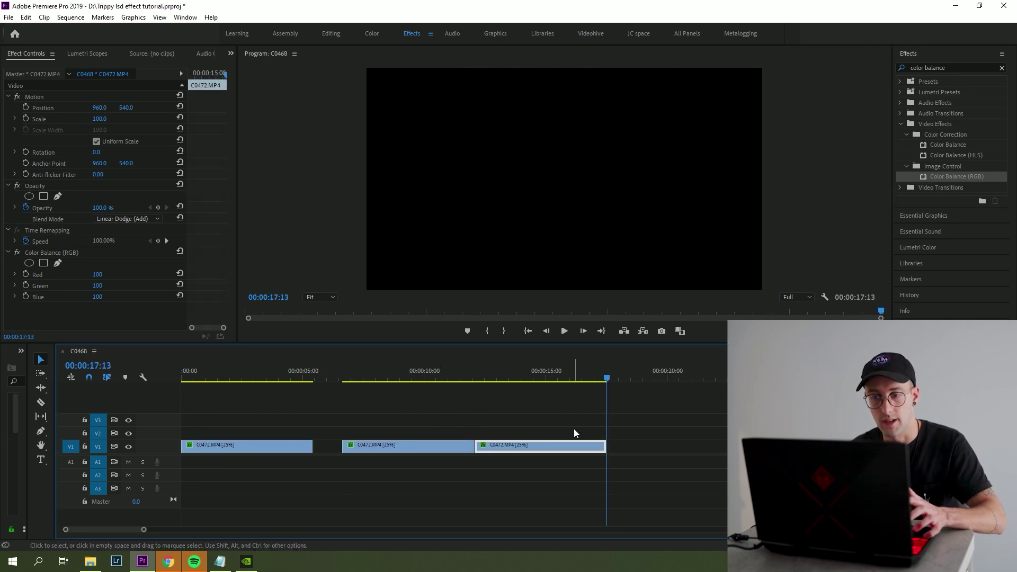
pyautogui.moveTo(420, 446); pyautogui.dragTo(259, 433)
pyautogui.moveTo(511, 451); pyautogui.dragTo(218, 421)
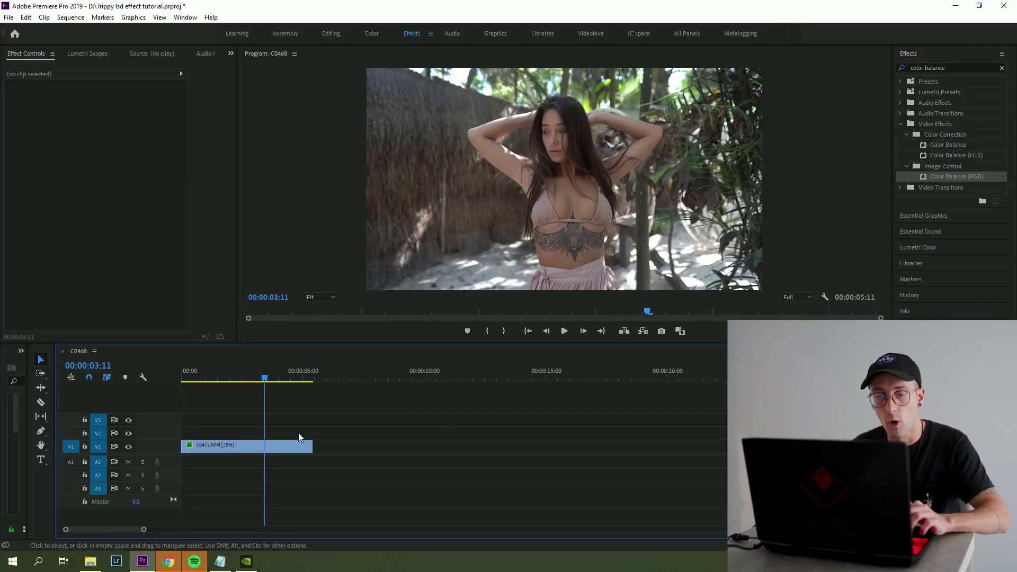
# Step: Duplicate the V1 clip onto tracks V2 and V3 so three copies are stacked in alignment
pyautogui.moveTo(245, 444); pyautogui.dragTo(234, 431)
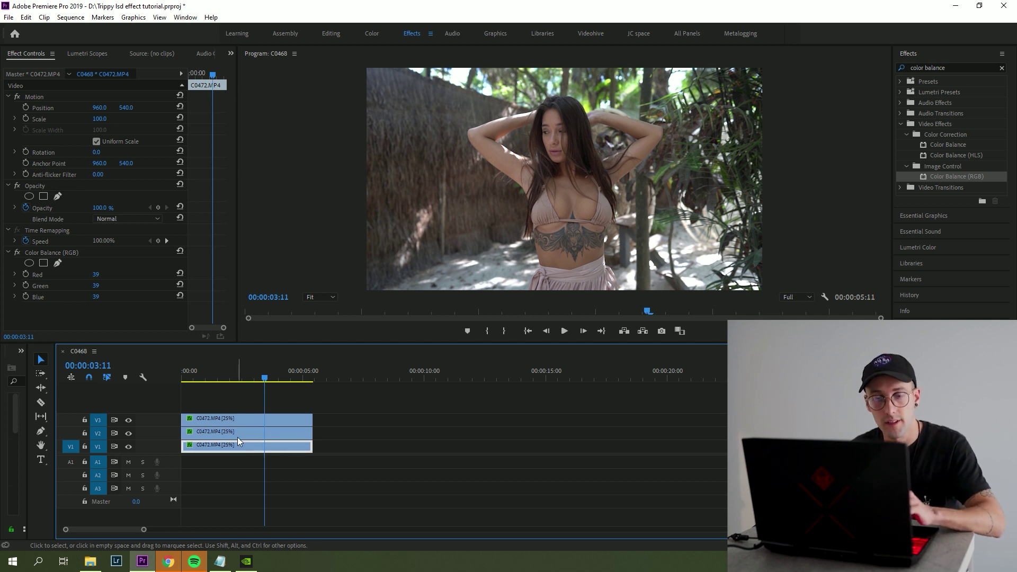
pyautogui.click(238, 431)
pyautogui.click(237, 420)
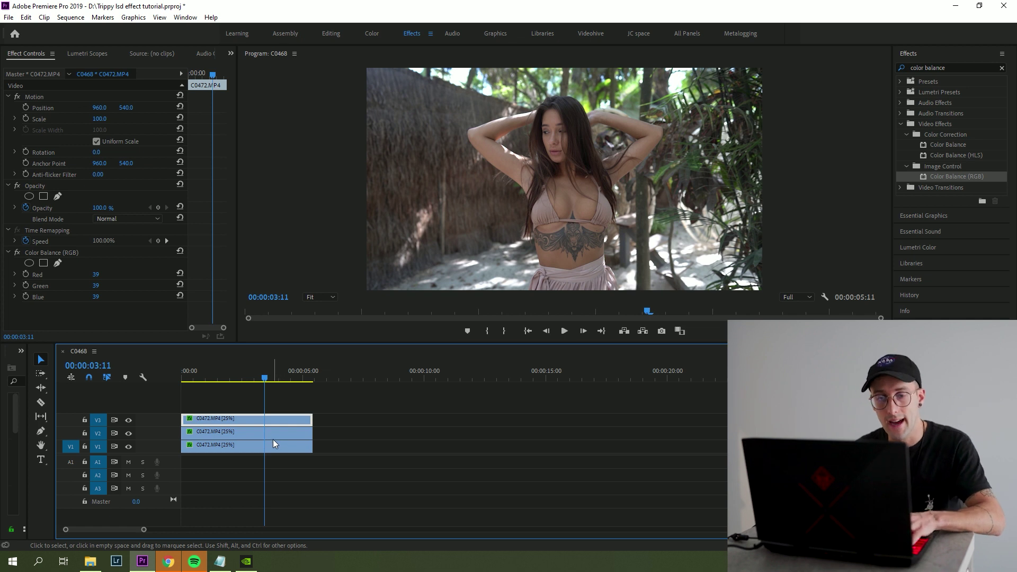
# Step: In Color Balance (RGB), set Blue to 100 on the V1 clip and Green to 100 on the V2 clip
pyautogui.click(257, 448)
pyautogui.click(97, 310)
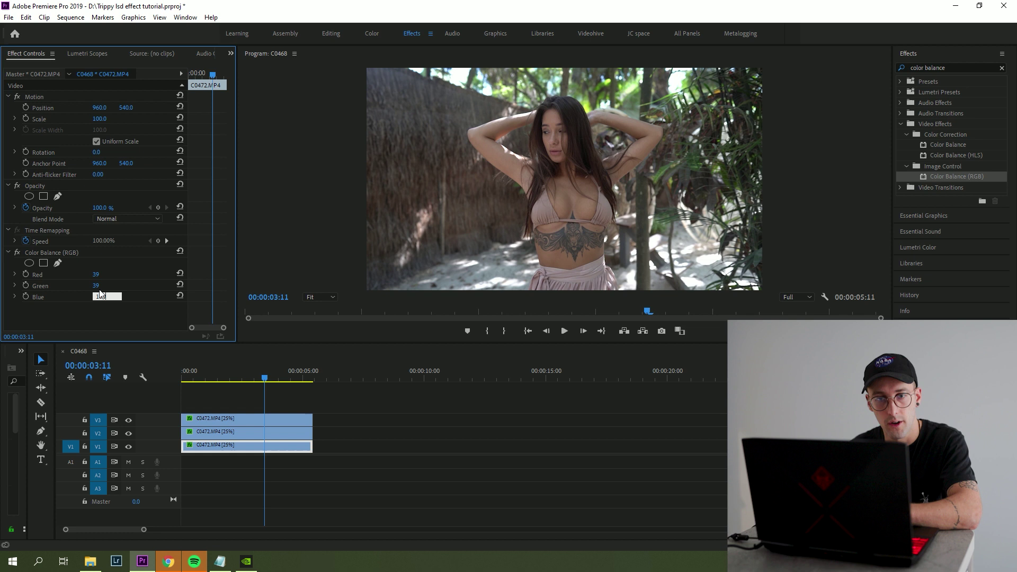
pyautogui.click(208, 433)
pyautogui.click(103, 288)
pyautogui.write('10')
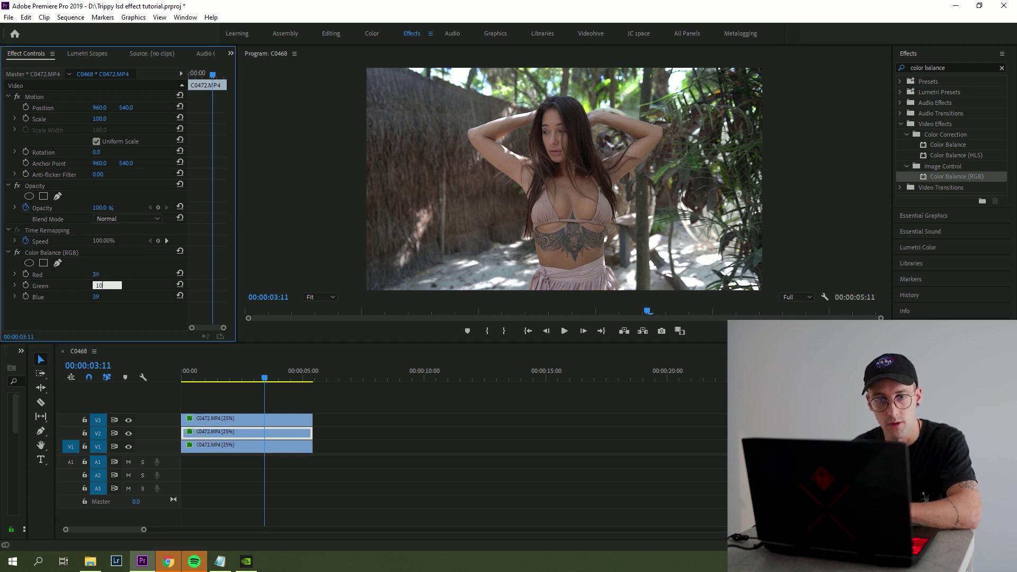
pyautogui.write('0')
# Step: Set Green and Blue to 0 in the V3 clip's Color Balance (RGB) effect
pyautogui.click(200, 419)
pyautogui.click(107, 271)
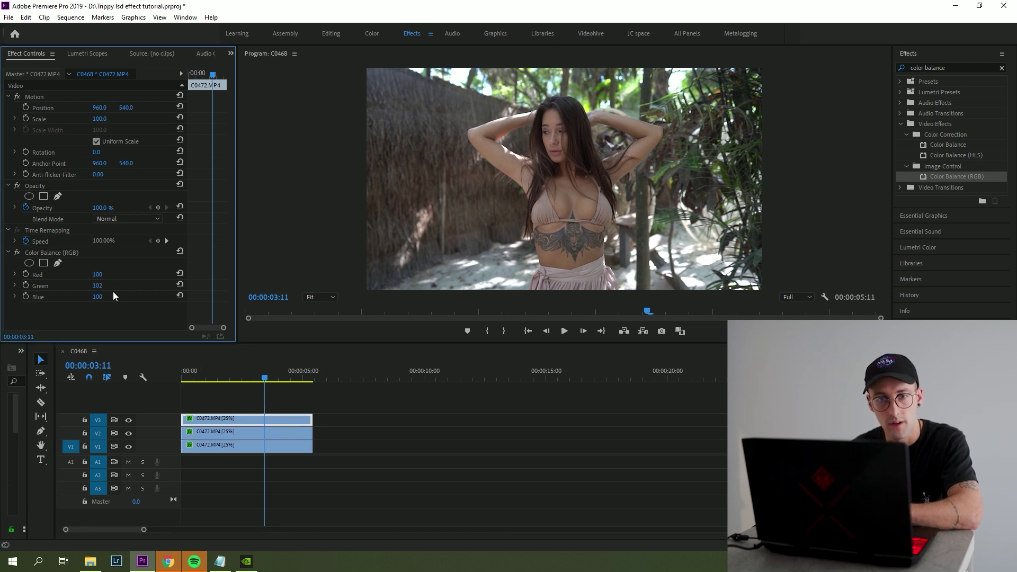
pyautogui.write('0')
pyautogui.press('Tab')
pyautogui.write('0')
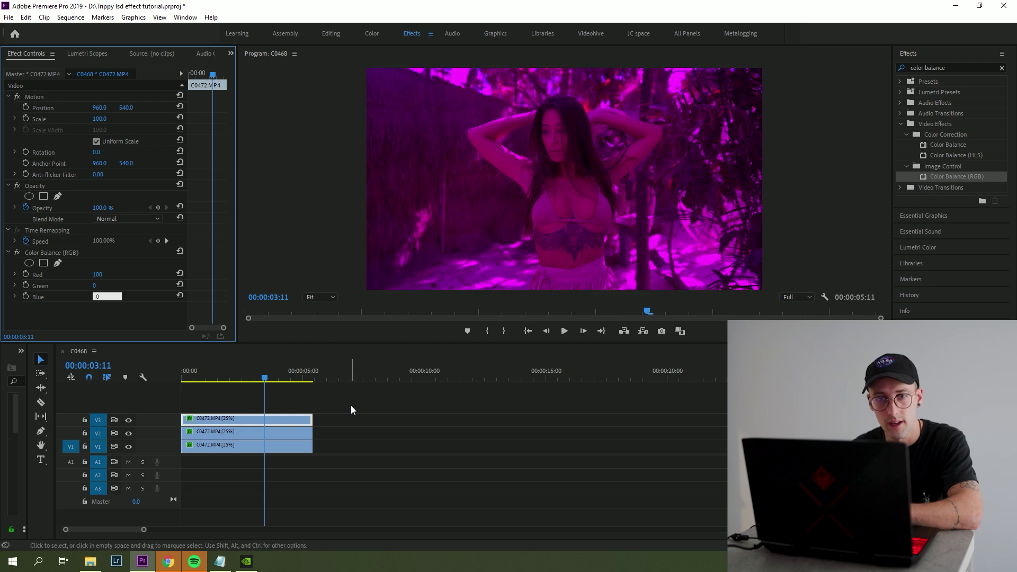
pyautogui.click(335, 390)
# Step: Change the V3 clip's opacity blend mode to Linear Dodge (Add)
pyautogui.click(218, 377)
pyautogui.click(237, 419)
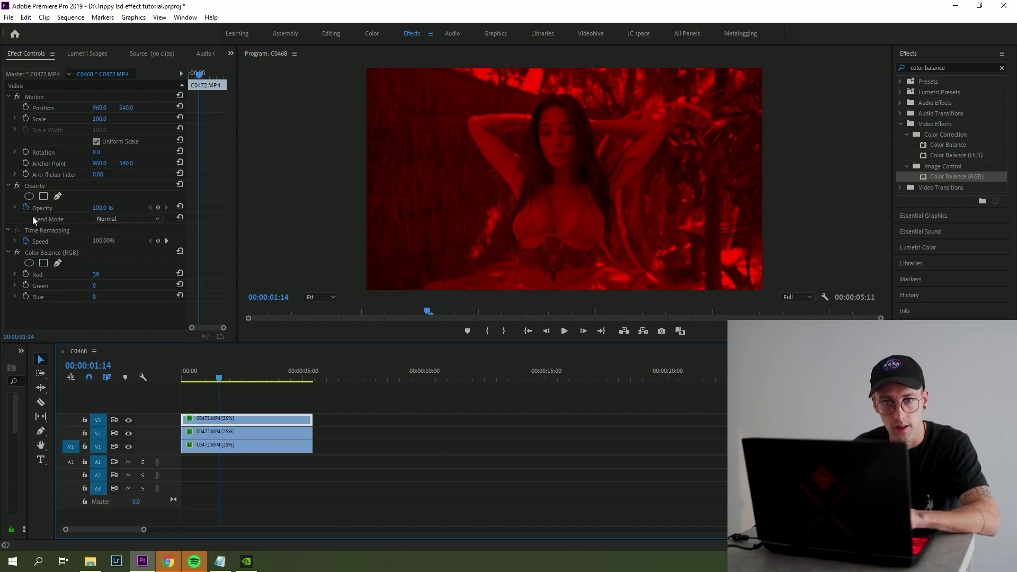
pyautogui.click(127, 218)
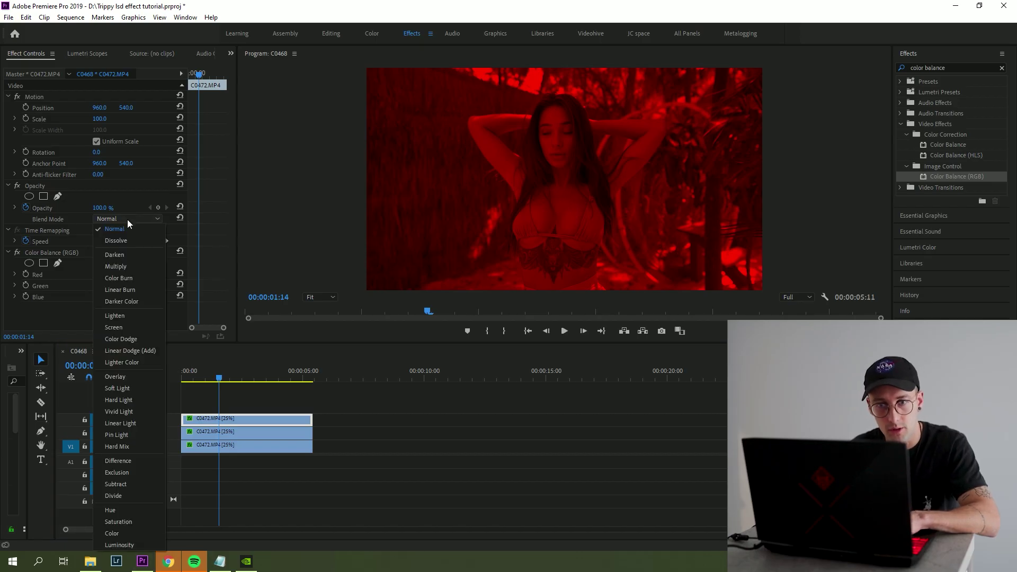
pyautogui.click(138, 349)
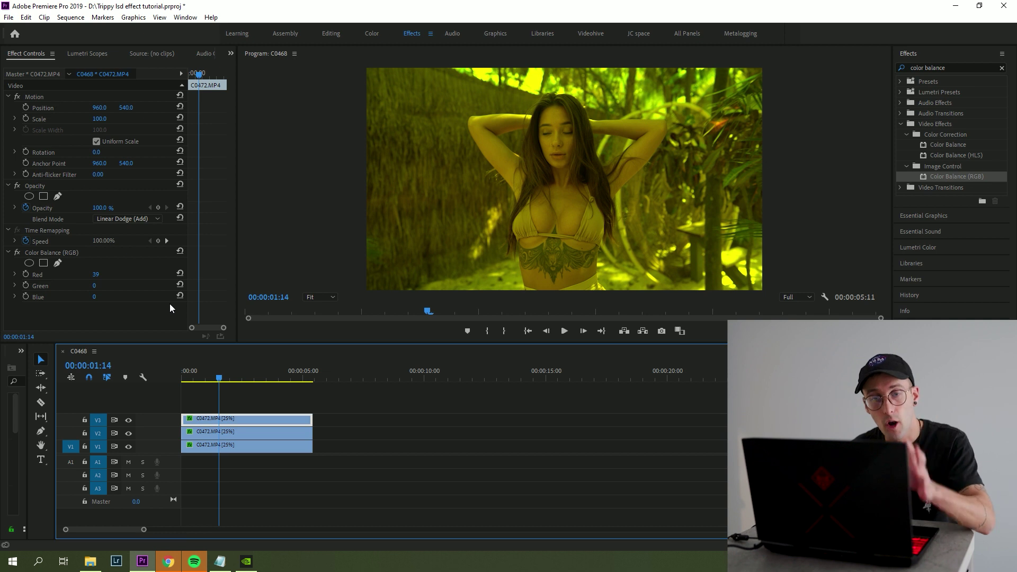
# Step: Copy the V3 clip's Opacity settings and paste them onto the V1 and V2 clips
pyautogui.click(40, 184)
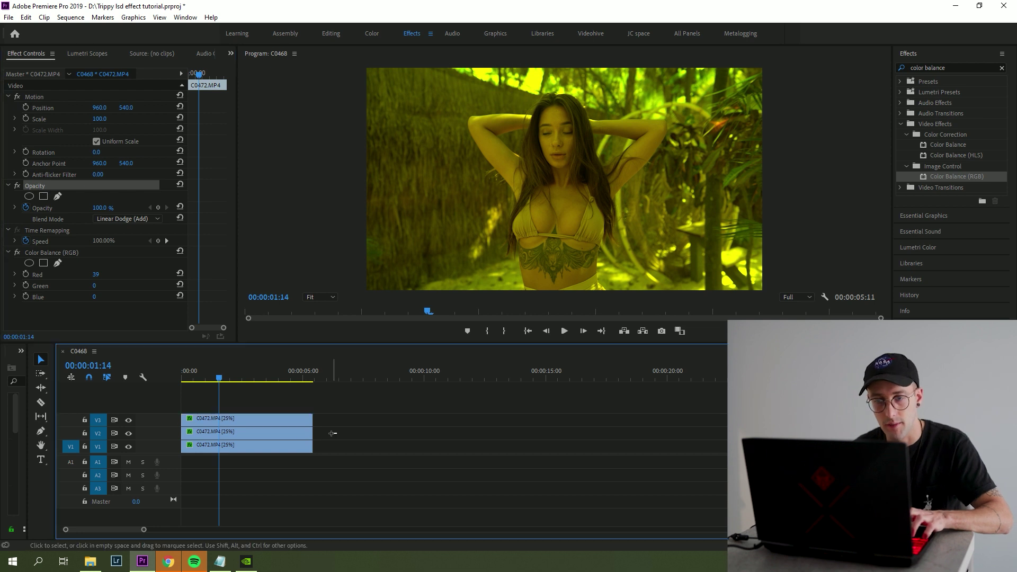
pyautogui.moveTo(336, 434); pyautogui.dragTo(302, 449)
pyautogui.hotkey('ctrl', 'z')
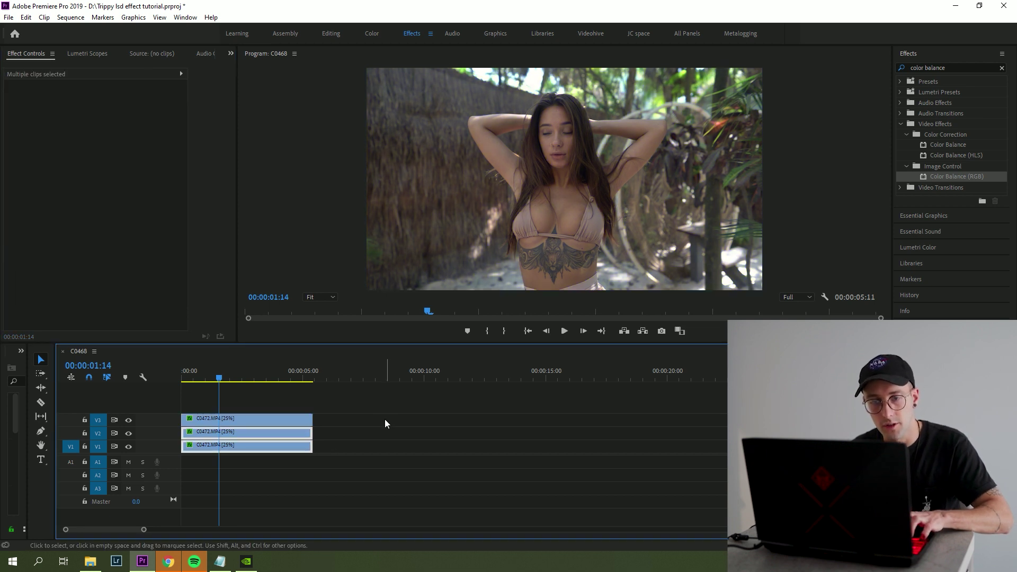
pyautogui.click(281, 434)
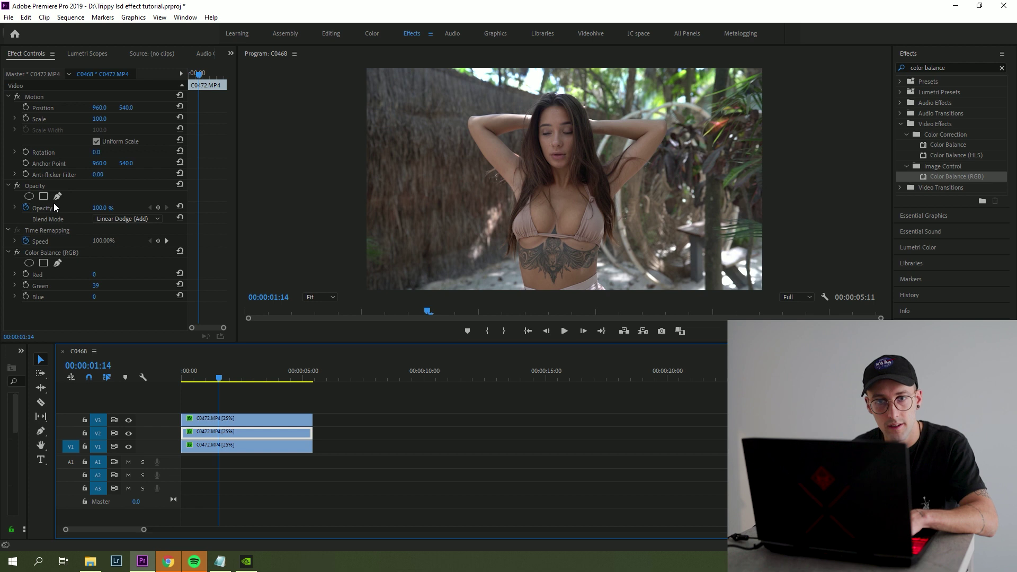
pyautogui.click(210, 447)
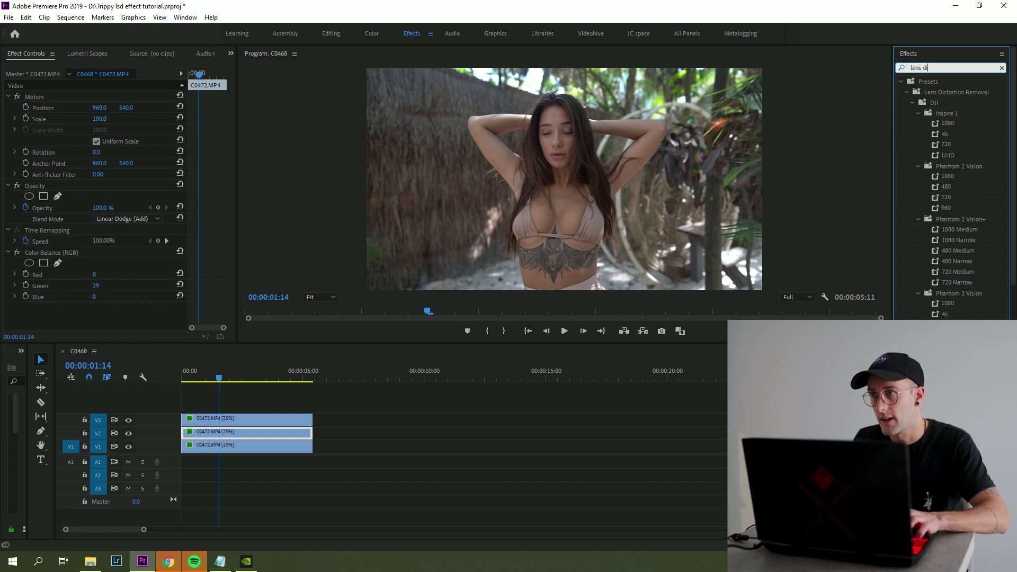
# Step: Search the effects for lens distortion and apply Lens Distortion to all three stacked clips
pyautogui.write('ion')
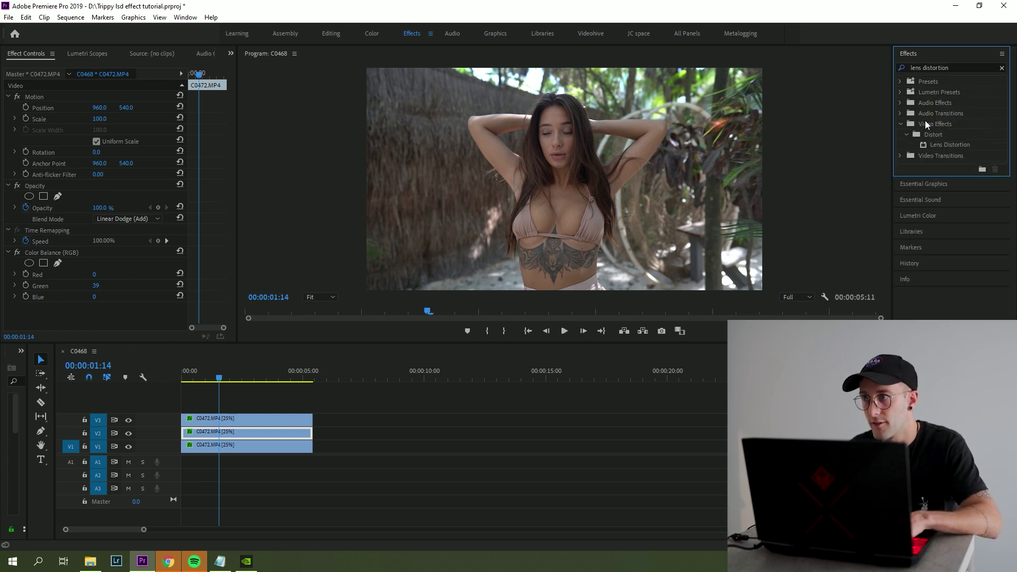
pyautogui.moveTo(947, 146); pyautogui.dragTo(409, 431)
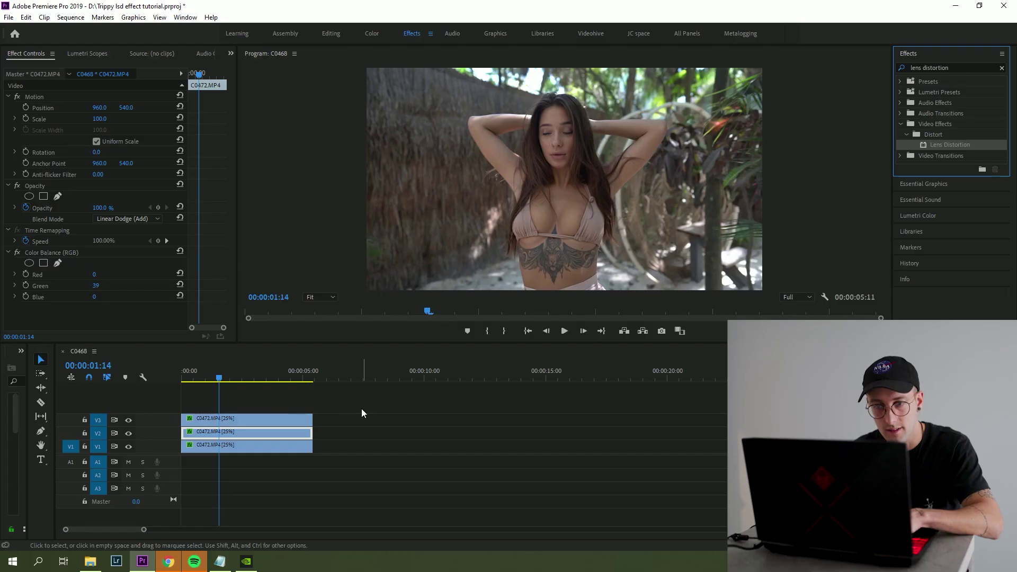
pyautogui.moveTo(361, 408); pyautogui.dragTo(181, 455)
pyautogui.moveTo(948, 148); pyautogui.dragTo(261, 422)
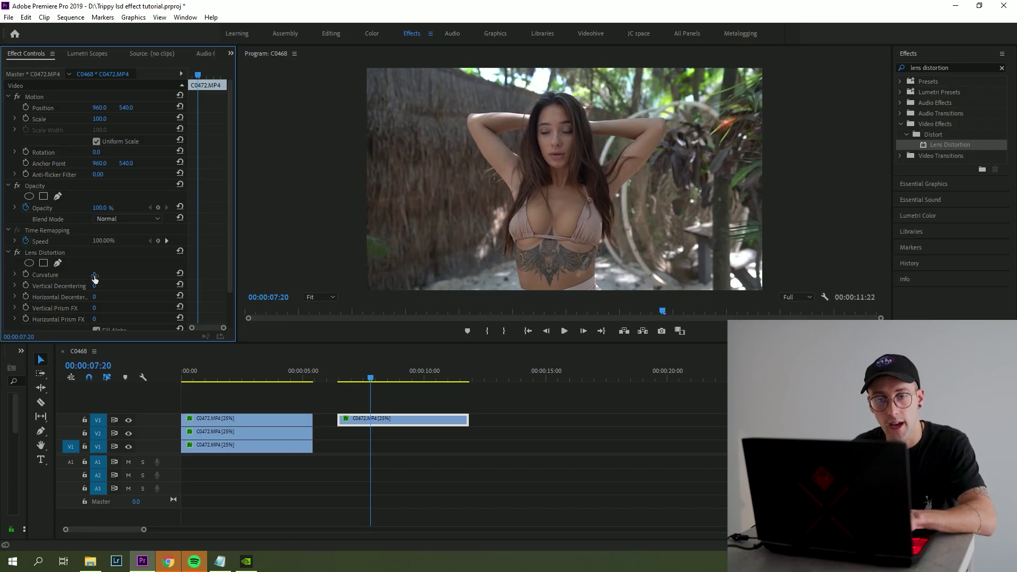
# Step: Try Lens Distortion curvature values of -59 and 71 on the separate clip copy, then lower the curvature again
pyautogui.moveTo(96, 277); pyautogui.dragTo(64, 277)
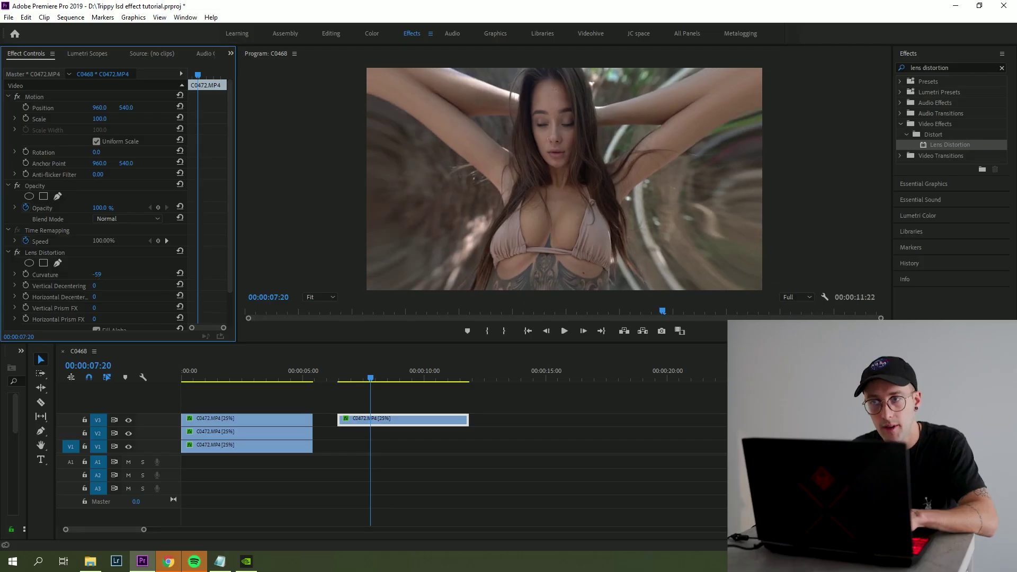
pyautogui.moveTo(84, 274); pyautogui.dragTo(109, 263)
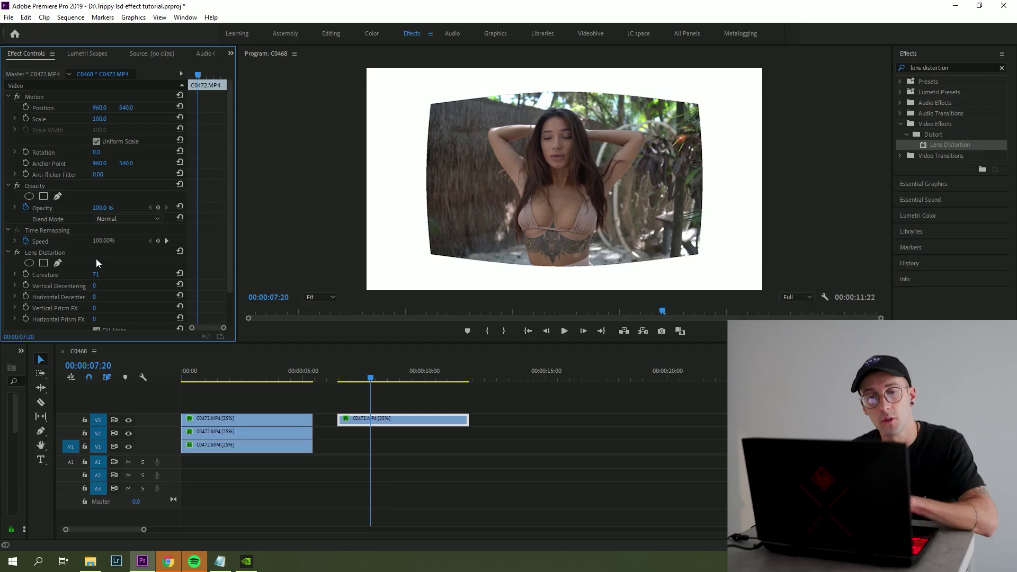
pyautogui.moveTo(98, 275); pyautogui.dragTo(61, 274)
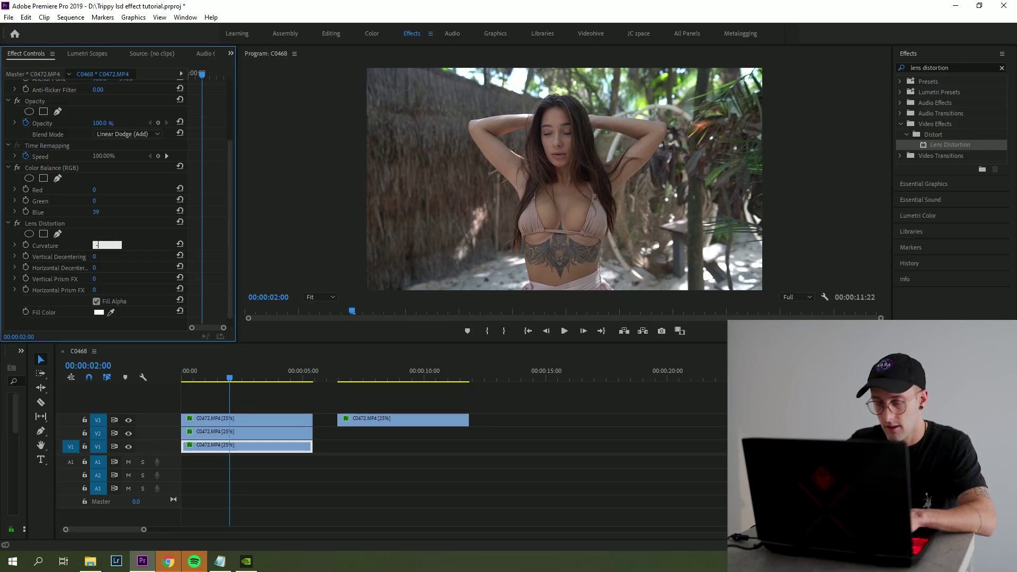
# Step: Apply a negative Lens Distortion curvature to the V1 clip and set the V2 clip's curvature to -25
pyautogui.press('Return')
pyautogui.click(240, 431)
pyautogui.scroll(-3, 91, 262)
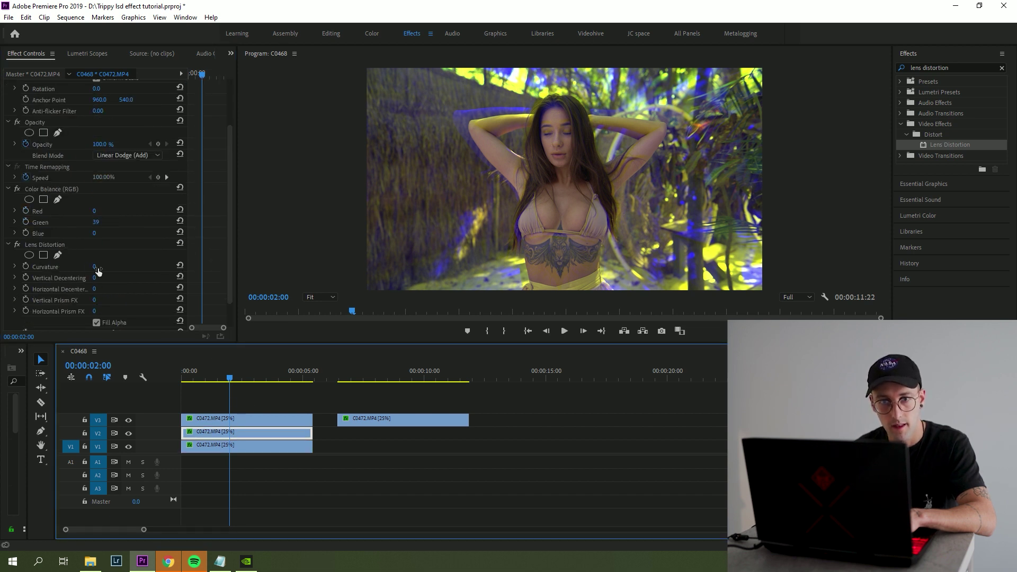
pyautogui.click(97, 268)
pyautogui.write('-25')
pyautogui.press('Return')
# Step: Open the stacked V3 clip's Lens Distortion curvature for editing, and set that clip's scale to 120
pyautogui.click(207, 419)
pyautogui.click(100, 276)
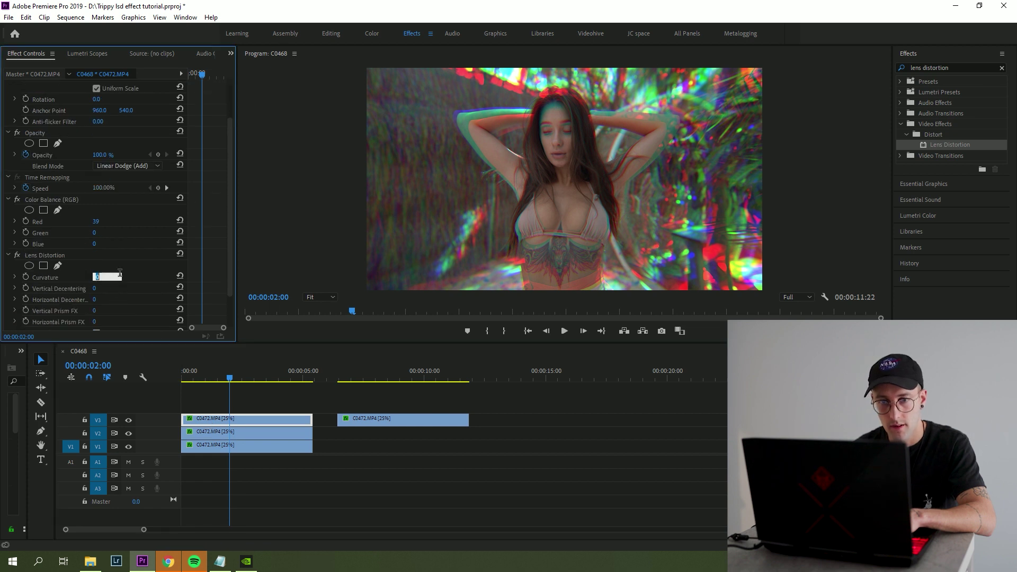
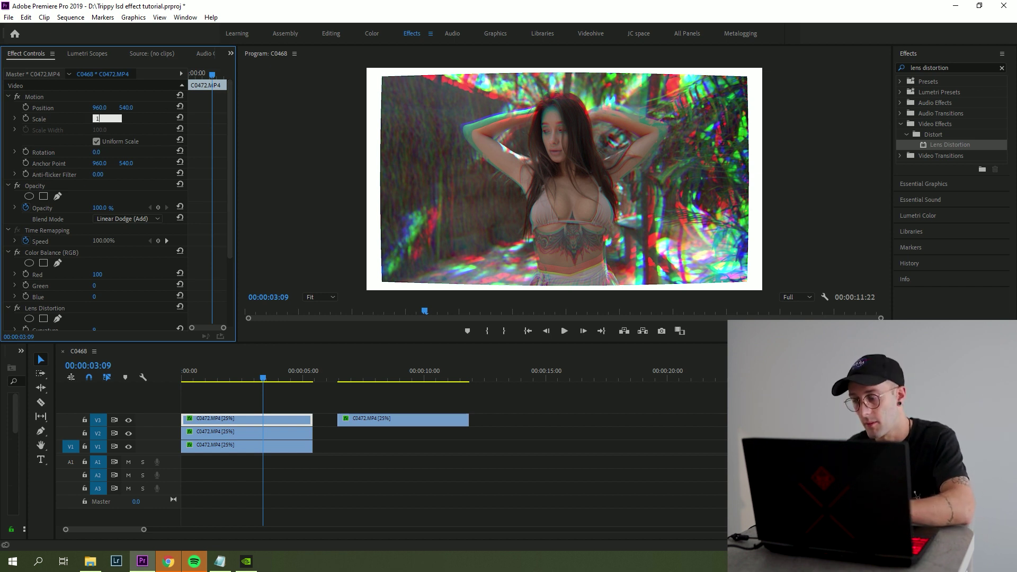
pyautogui.press('Return')
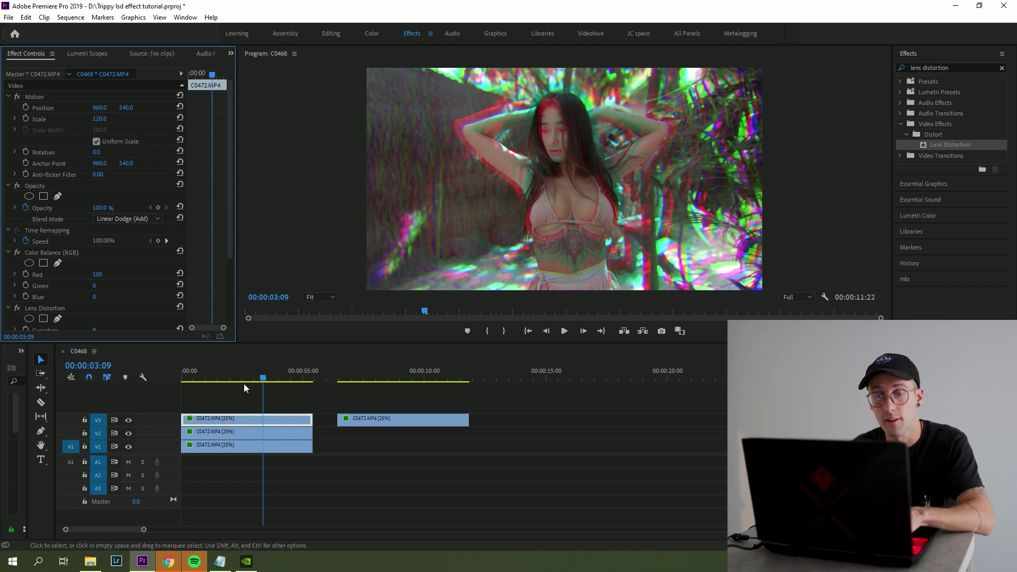
# Step: Play the stacked clips from near the start of the sequence to preview the colour-split effect
pyautogui.click(197, 378)
pyautogui.press('space')
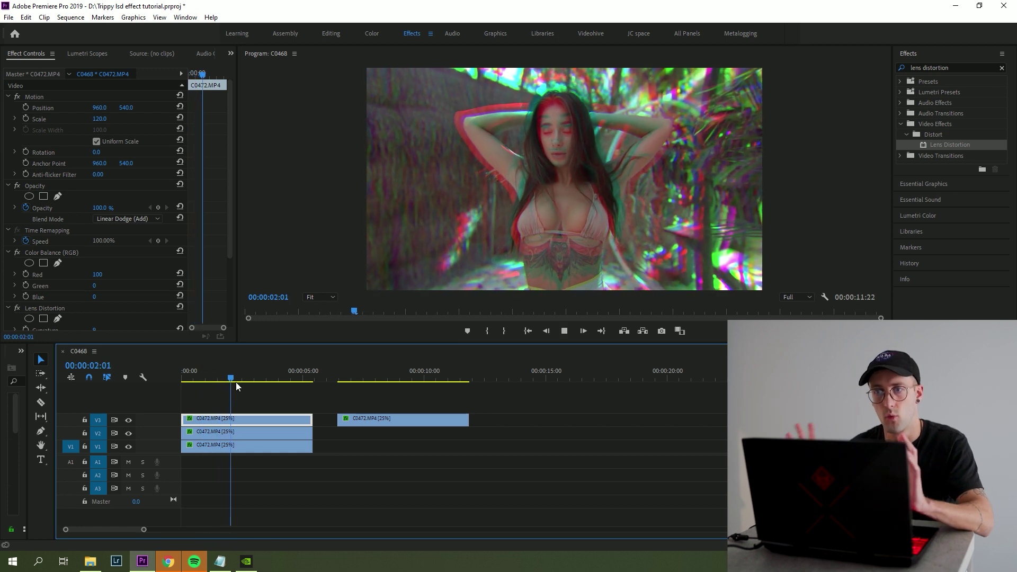
pyautogui.press('space')
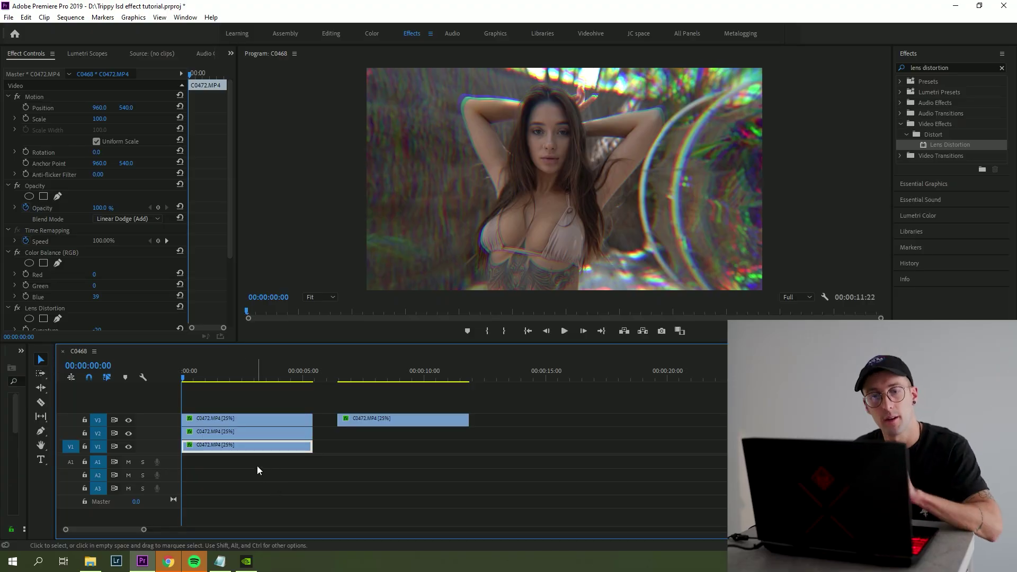
# Step: Create a 1920 × 1080, 25 fps adjustment layer and place it on V4, extended to the full length of the stacked clips
pyautogui.click(245, 418)
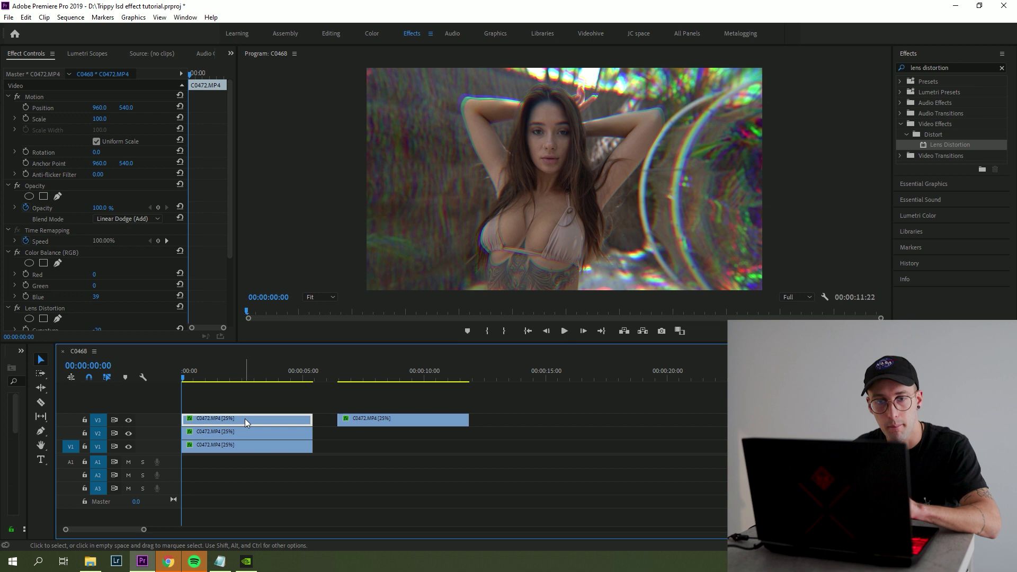
pyautogui.scroll(-5, 182, 298)
pyautogui.hotkey('alt', 'shift', '2')
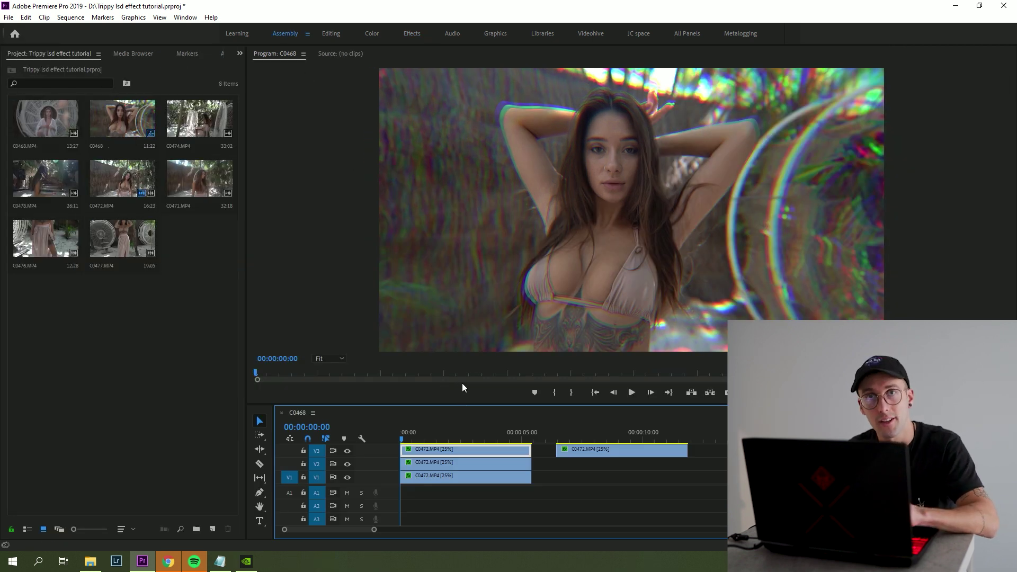
pyautogui.rightClick(94, 369)
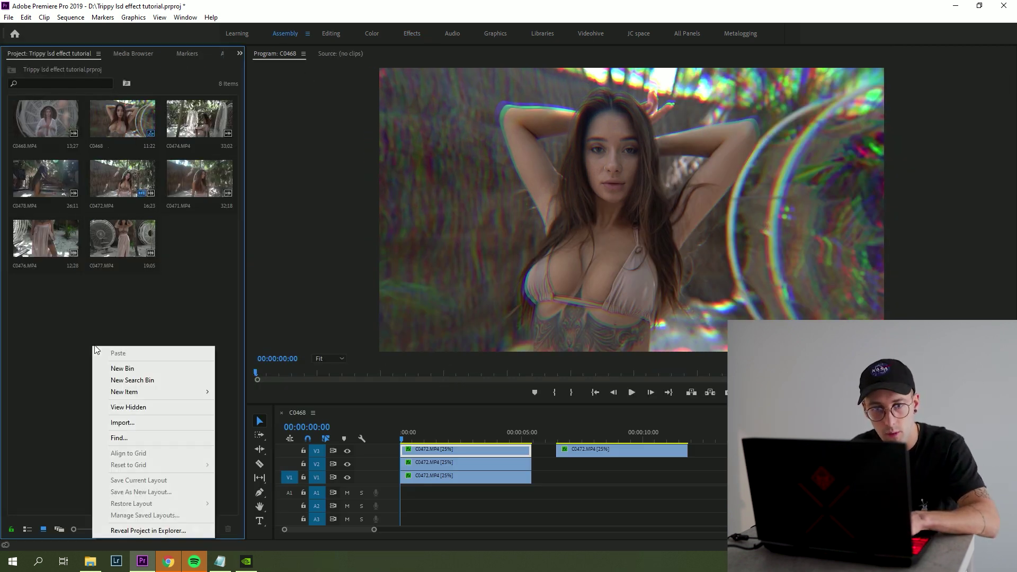
pyautogui.moveTo(203, 394)
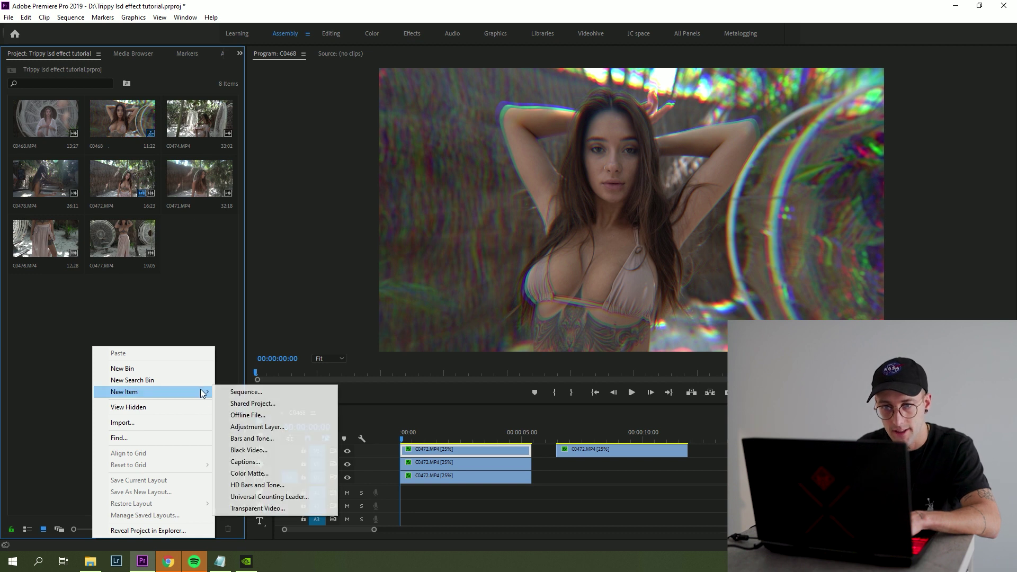
pyautogui.click(249, 425)
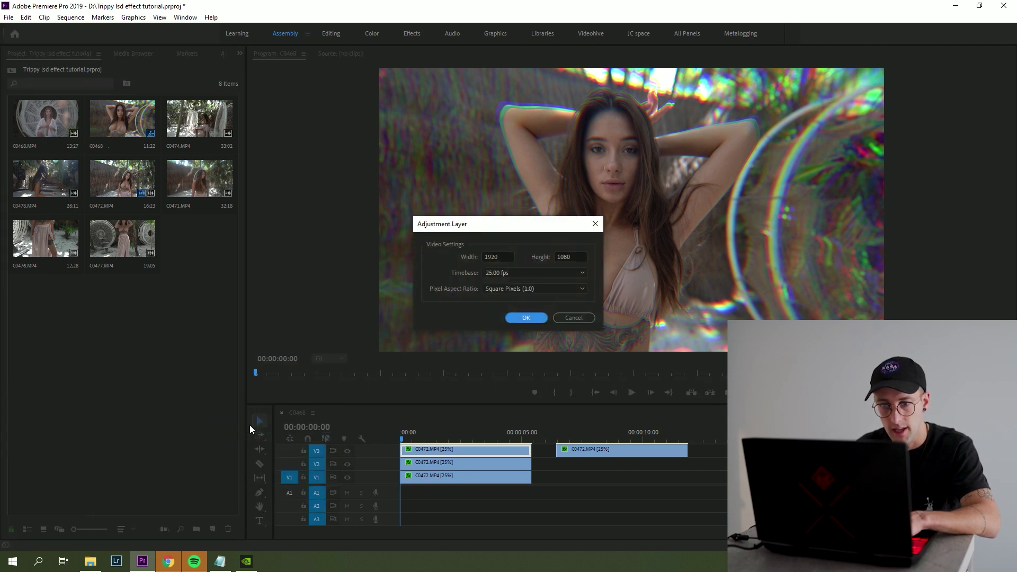
pyautogui.click(522, 317)
pyautogui.click(215, 531)
pyautogui.press('Escape')
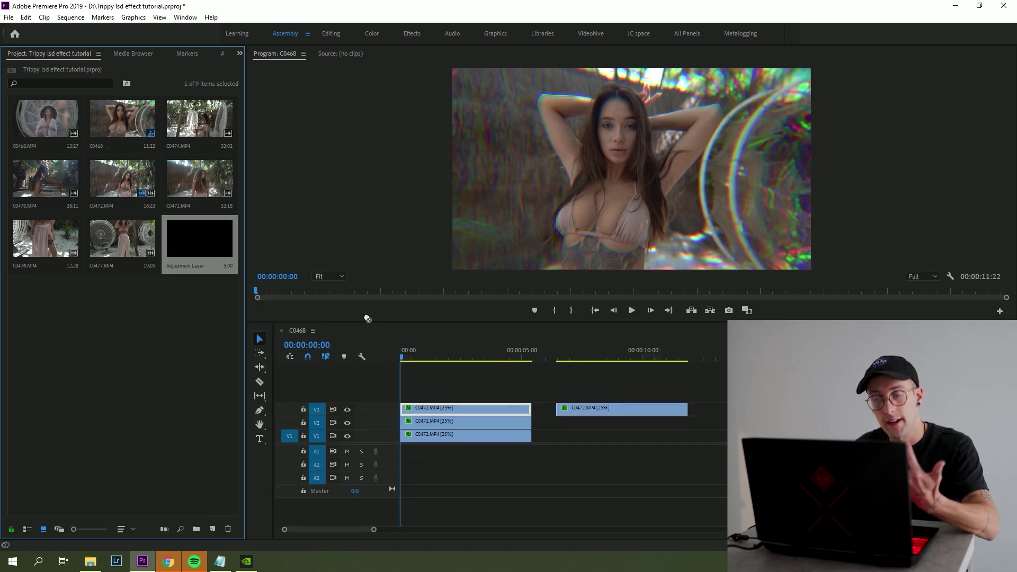
pyautogui.moveTo(367, 318); pyautogui.dragTo(417, 397)
pyautogui.moveTo(512, 394); pyautogui.dragTo(530, 395)
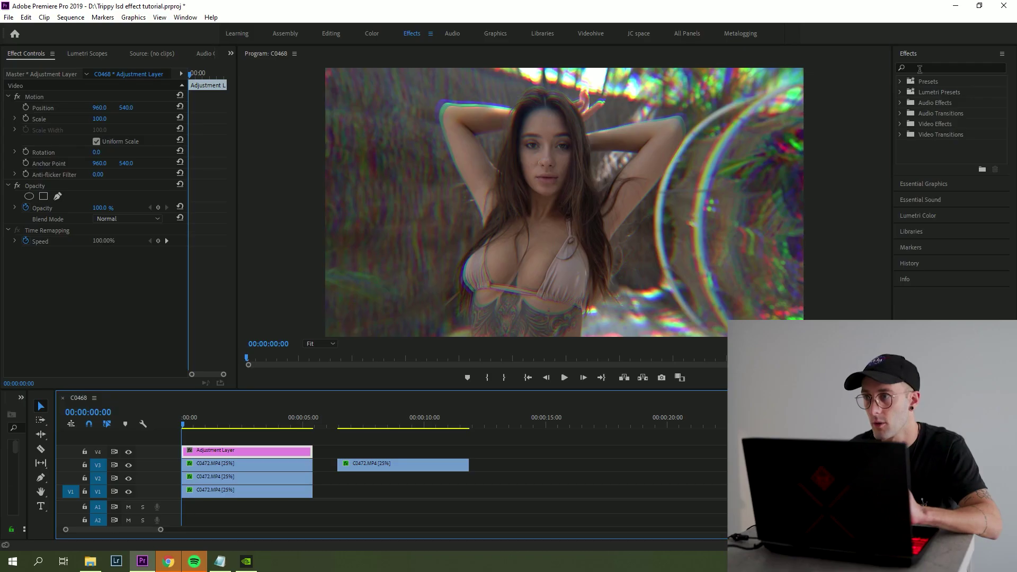
# Step: Apply the Gaussian Blur effect to the adjustment layer with a blurriness of 25
pyautogui.click(930, 60)
pyautogui.write('gaussian')
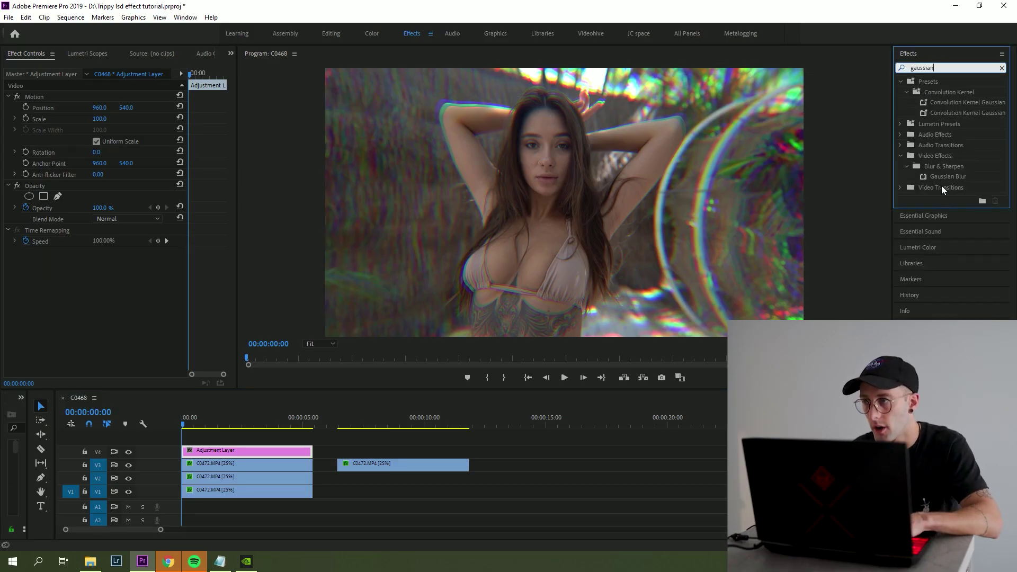
pyautogui.moveTo(943, 177); pyautogui.dragTo(916, 186)
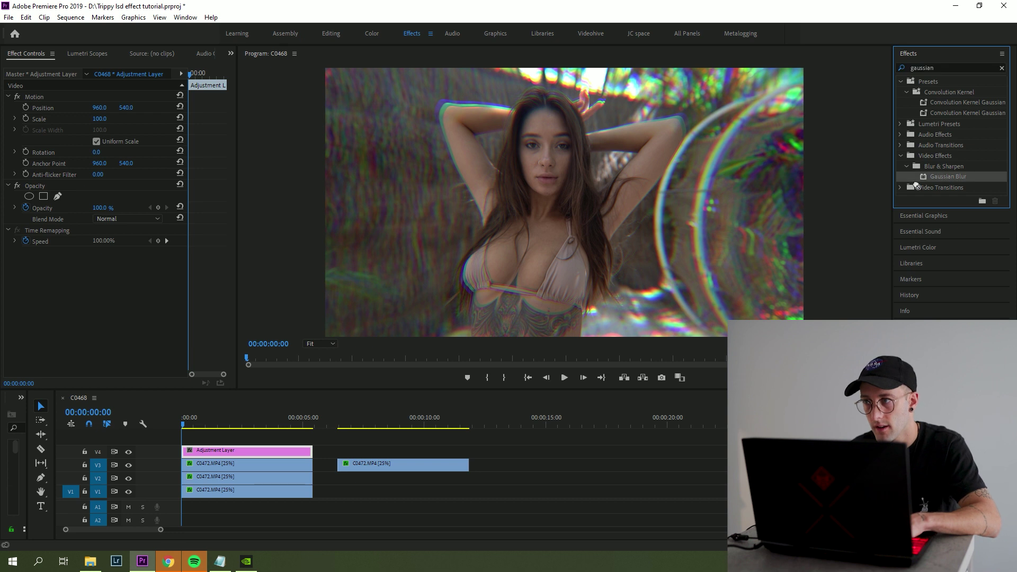
pyautogui.moveTo(221, 452); pyautogui.dragTo(222, 451)
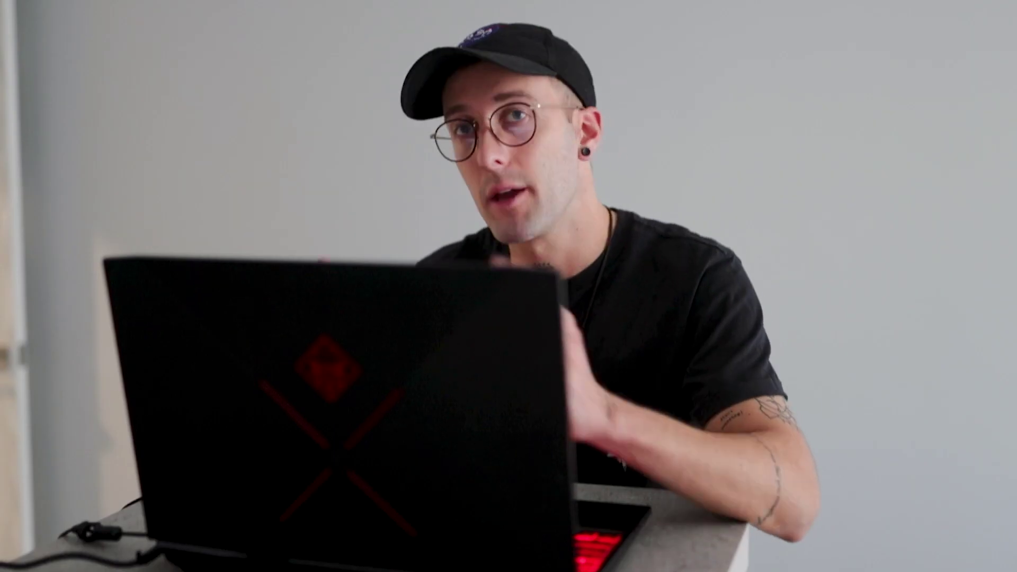
pyautogui.click(99, 274)
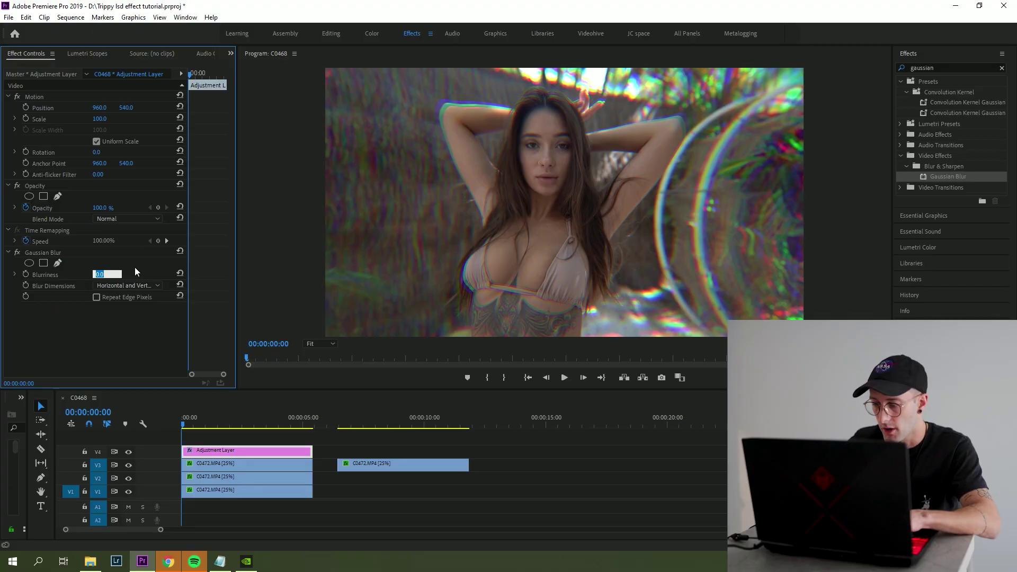
pyautogui.write('25')
pyautogui.press('Return')
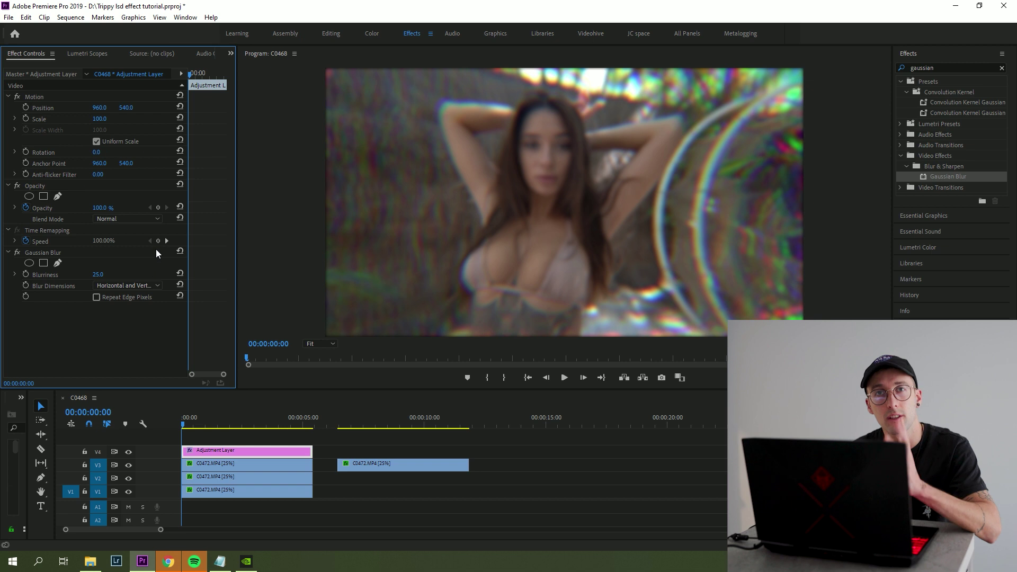
# Step: Preview the blur up to about 00:00:02:21, and add an inverted elliptical mask to it, enlarged to surround the woman
pyautogui.press('space')
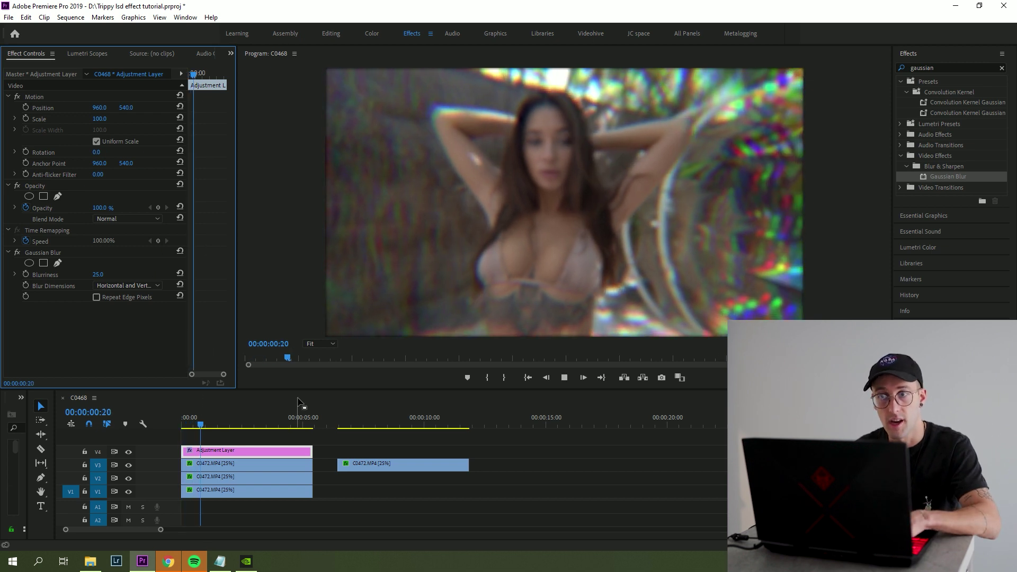
pyautogui.press('space')
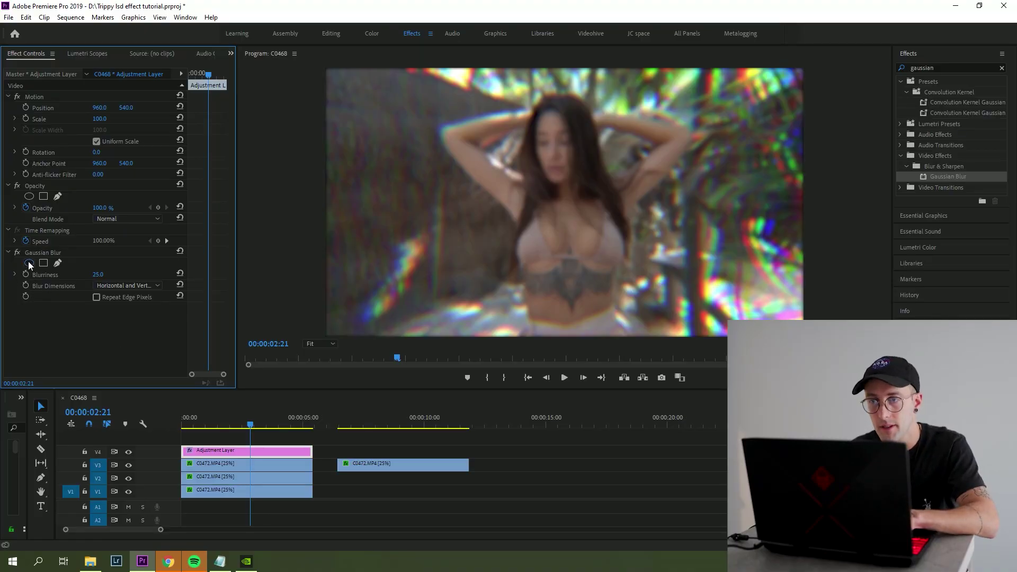
pyautogui.click(29, 263)
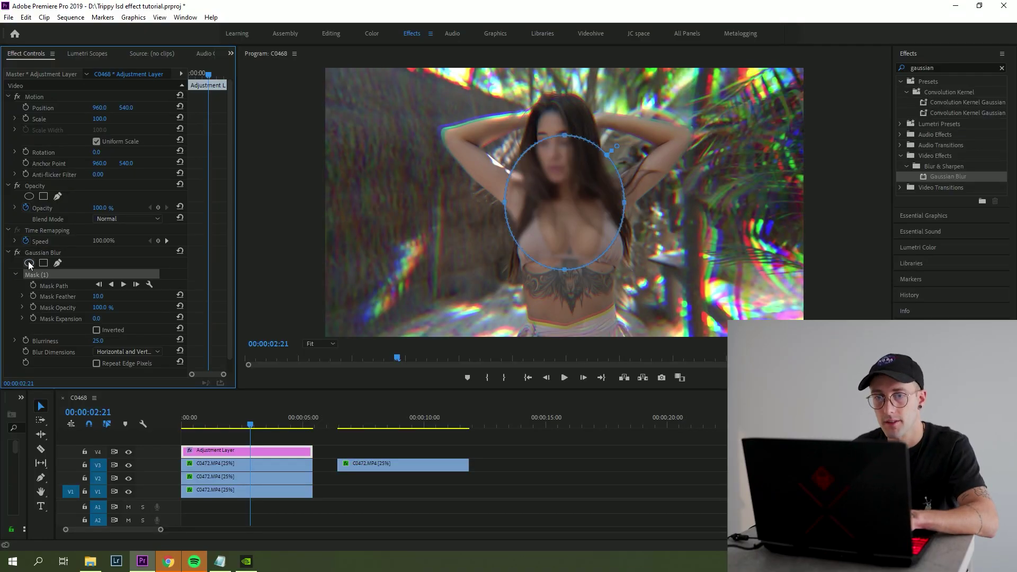
pyautogui.click(97, 330)
pyautogui.moveTo(564, 272); pyautogui.dragTo(570, 348)
pyautogui.moveTo(565, 140); pyautogui.dragTo(557, 75)
pyautogui.moveTo(506, 213); pyautogui.dragTo(464, 224)
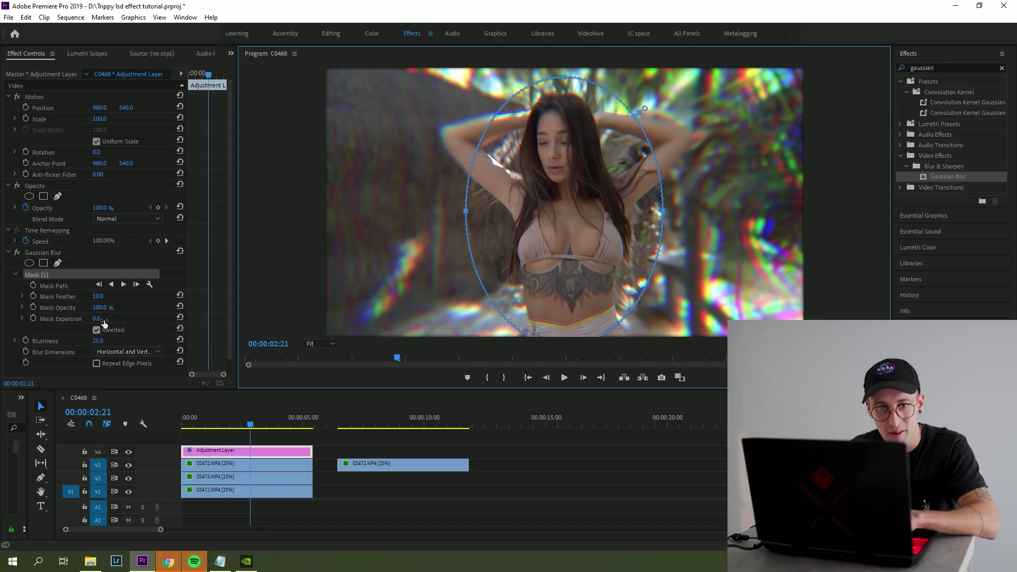
# Step: Set the blur mask's feather to 250 and play the sequence to preview the softened edge
pyautogui.click(99, 296)
pyautogui.write('250')
pyautogui.press('Return')
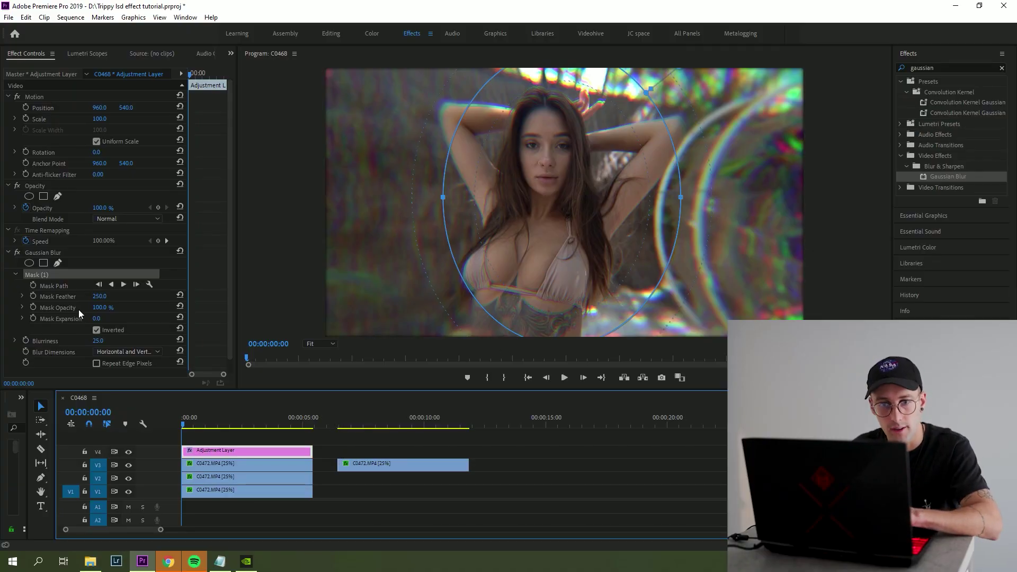
pyautogui.click(336, 502)
pyautogui.press('space')
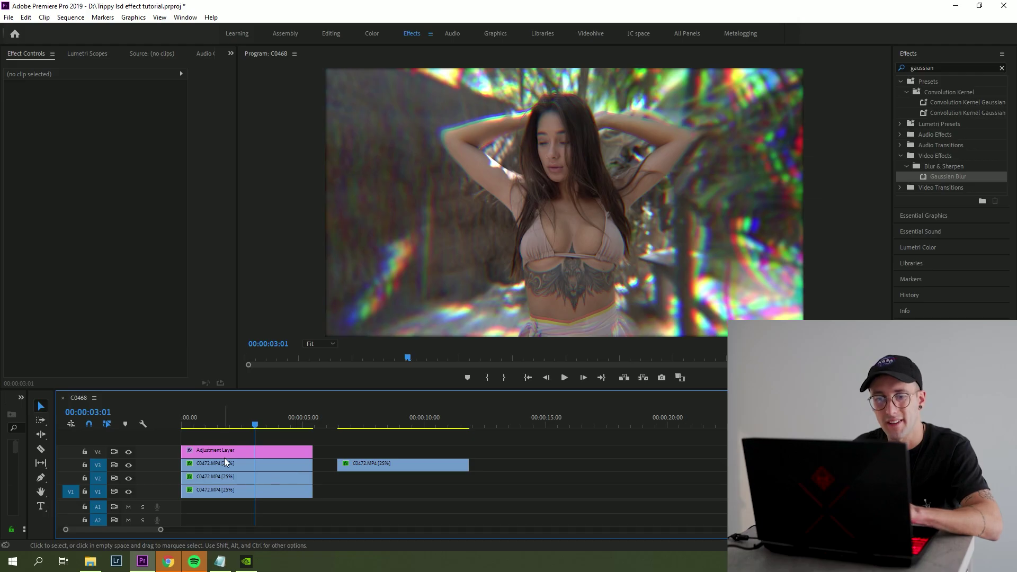
# Step: Set the adjustment layer's Gaussian Blur blurriness to 20 and its mask feather to 500
pyautogui.click(224, 453)
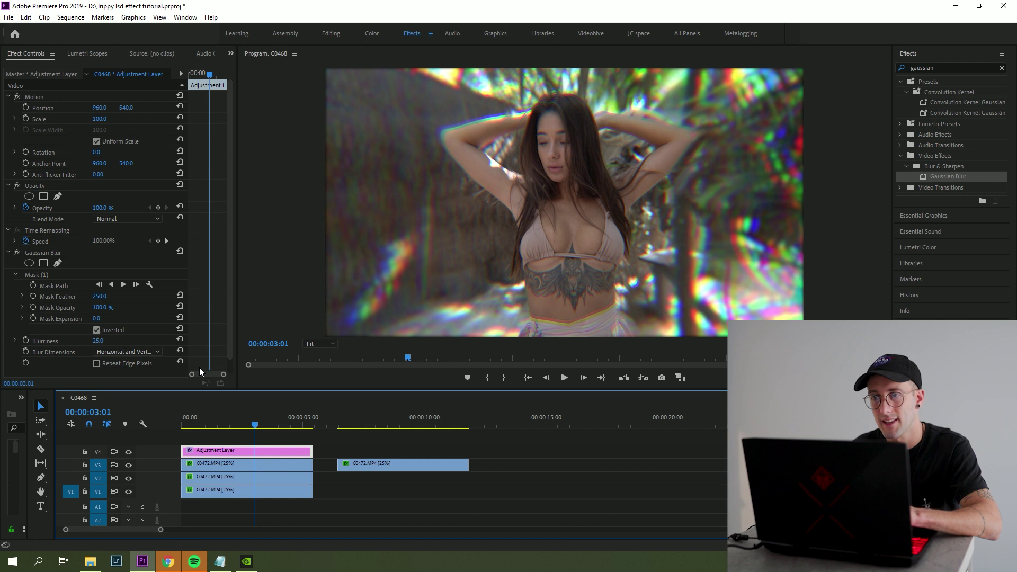
pyautogui.click(98, 340)
pyautogui.write('20')
pyautogui.press('Return')
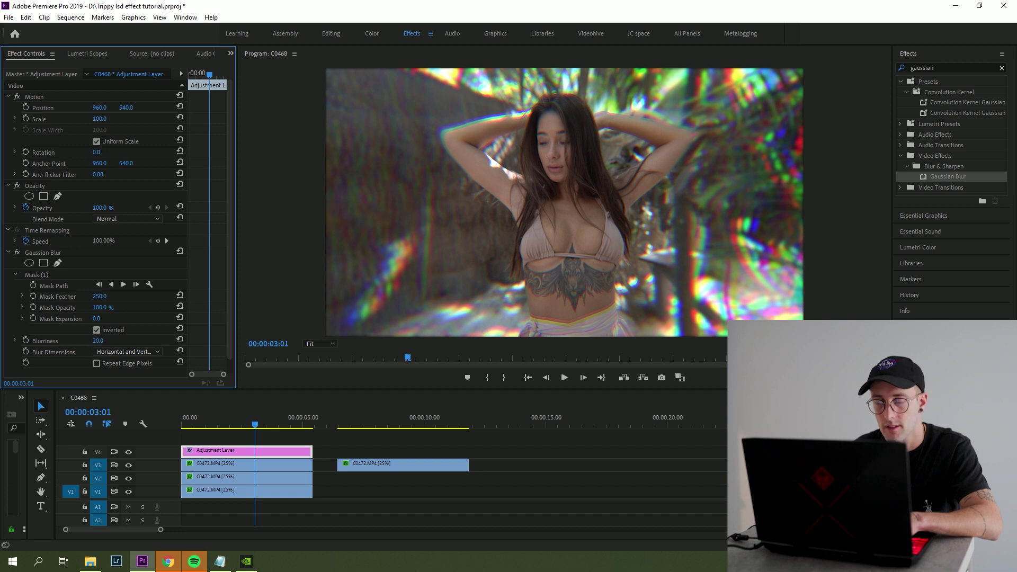
pyautogui.write('500')
pyautogui.press('Return')
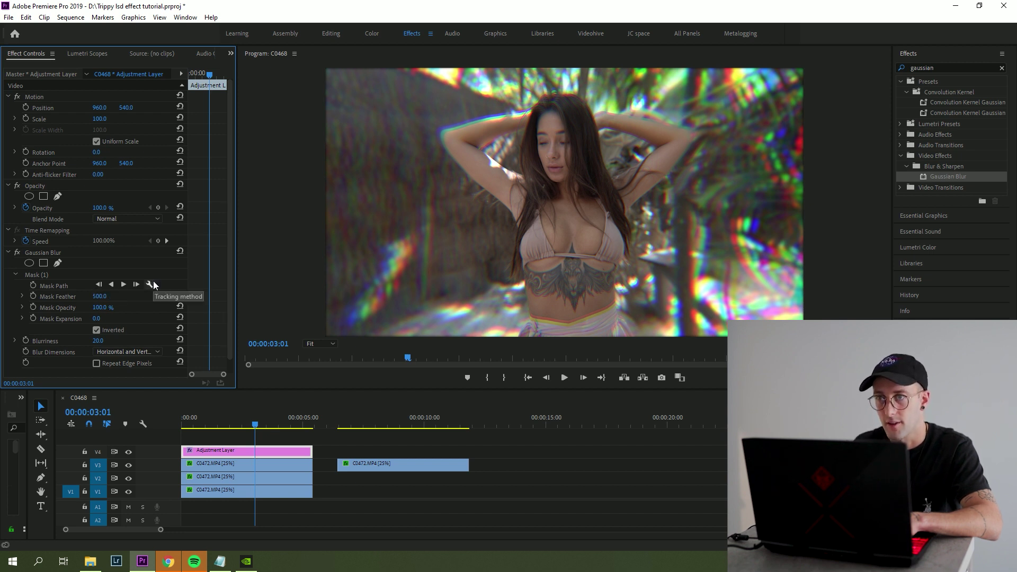
# Step: Play the clips from near the sequence start, and set the Gaussian Blur's blurriness to 15
pyautogui.click(178, 418)
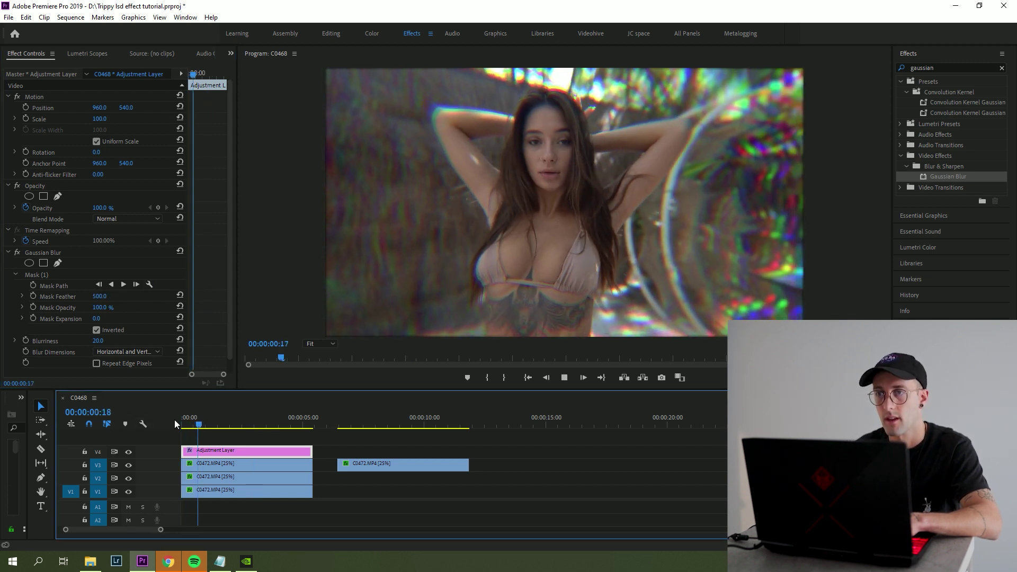
pyautogui.press('space')
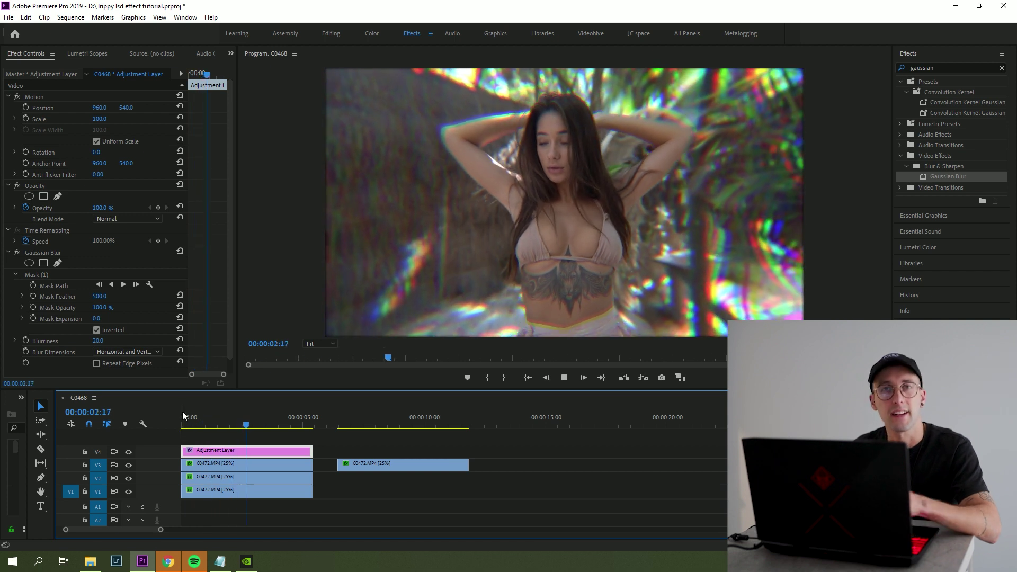
pyautogui.press('space')
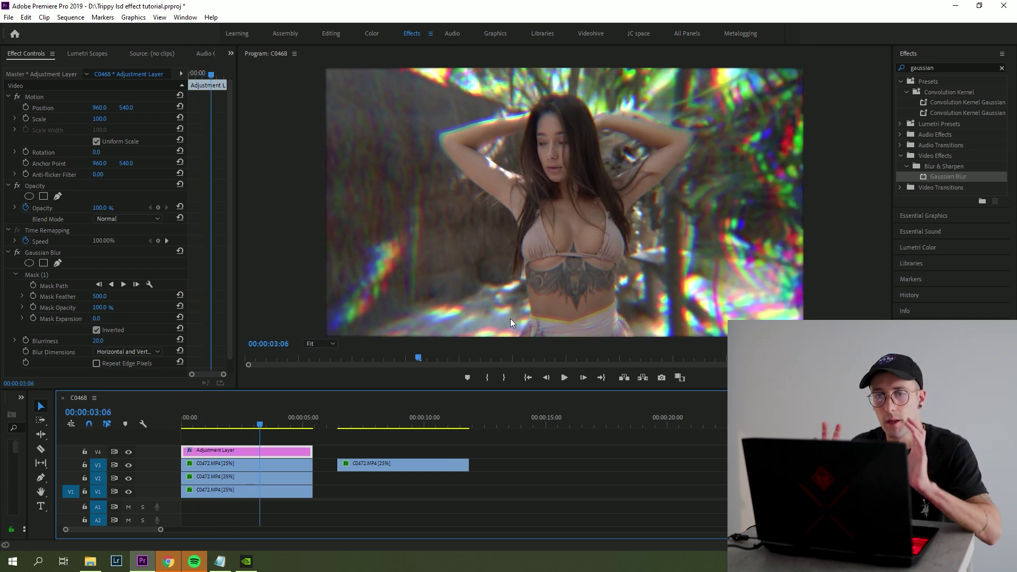
pyautogui.click(98, 341)
pyautogui.write('15')
pyautogui.press('Return')
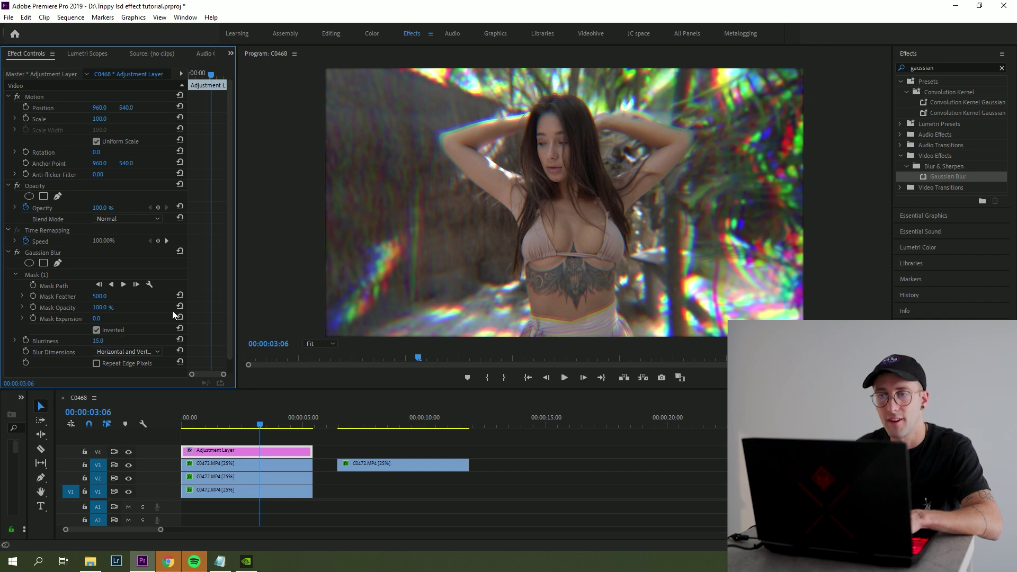
# Step: Play the masked blur from the start of the sequence to check it against the subject's movement, and return to the first frame
pyautogui.moveTo(233, 428); pyautogui.dragTo(142, 437)
pyautogui.press('space')
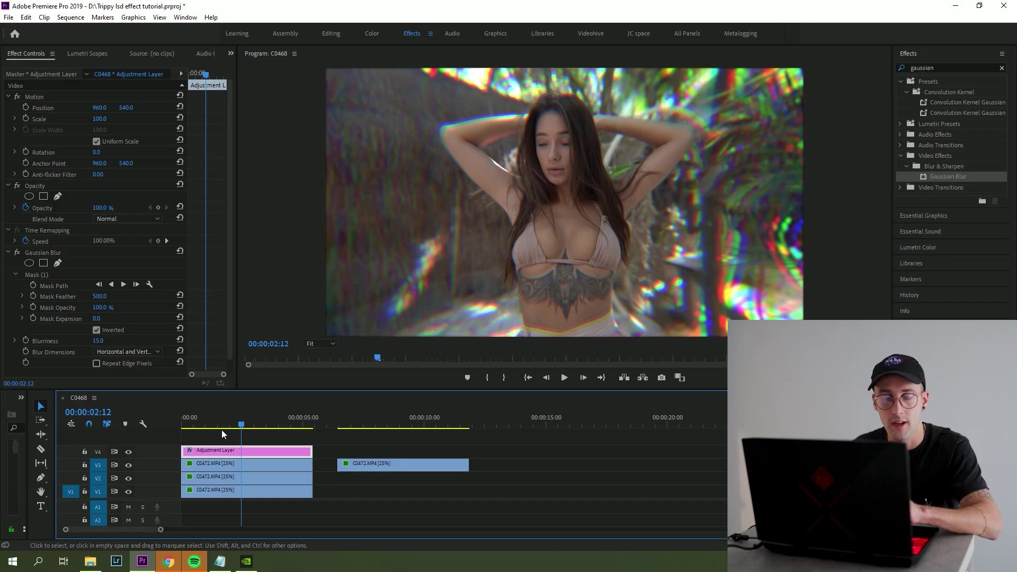
pyautogui.moveTo(203, 422); pyautogui.dragTo(132, 427)
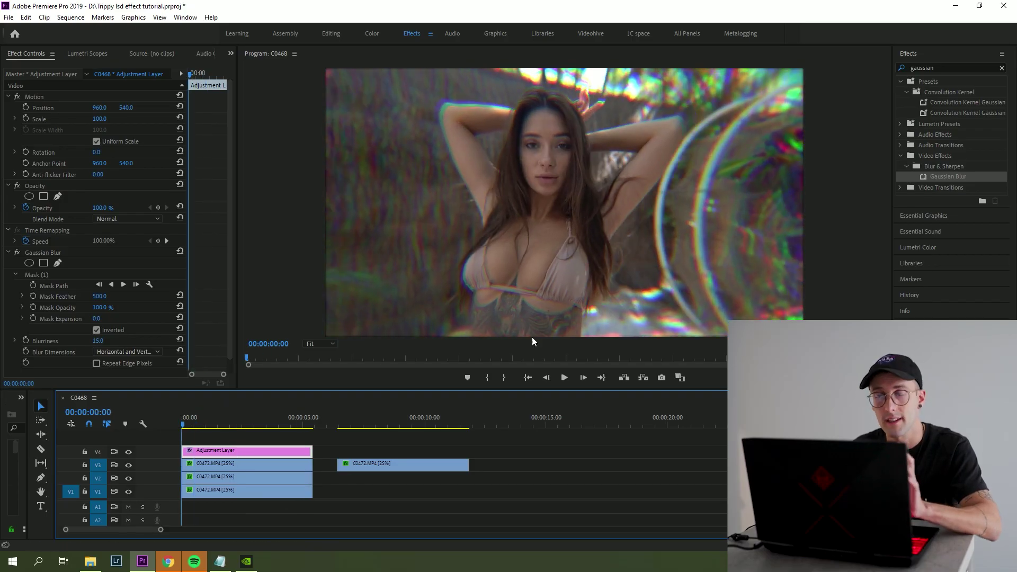
pyautogui.press('space')
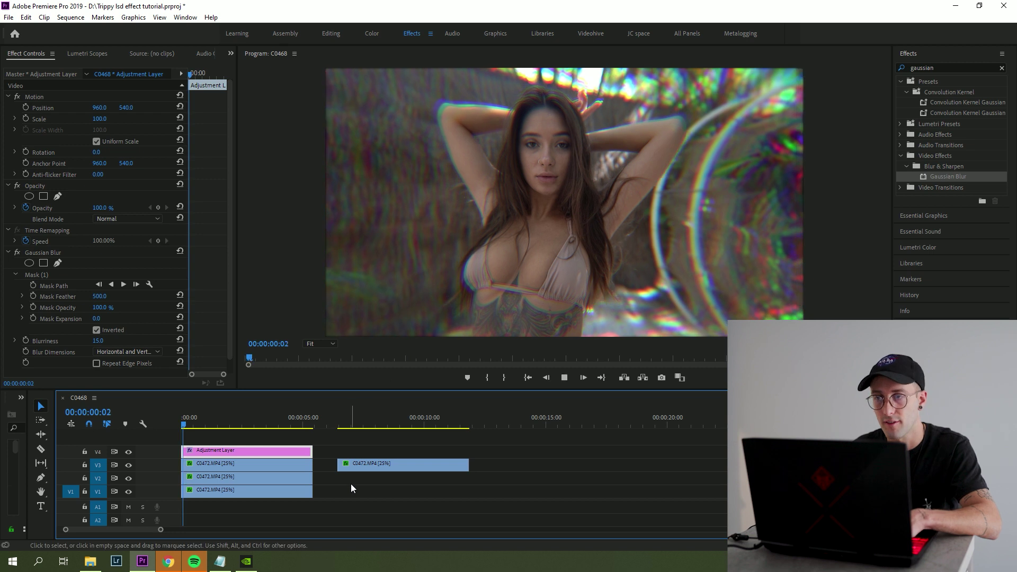
pyautogui.press('space')
pyautogui.press('Home')
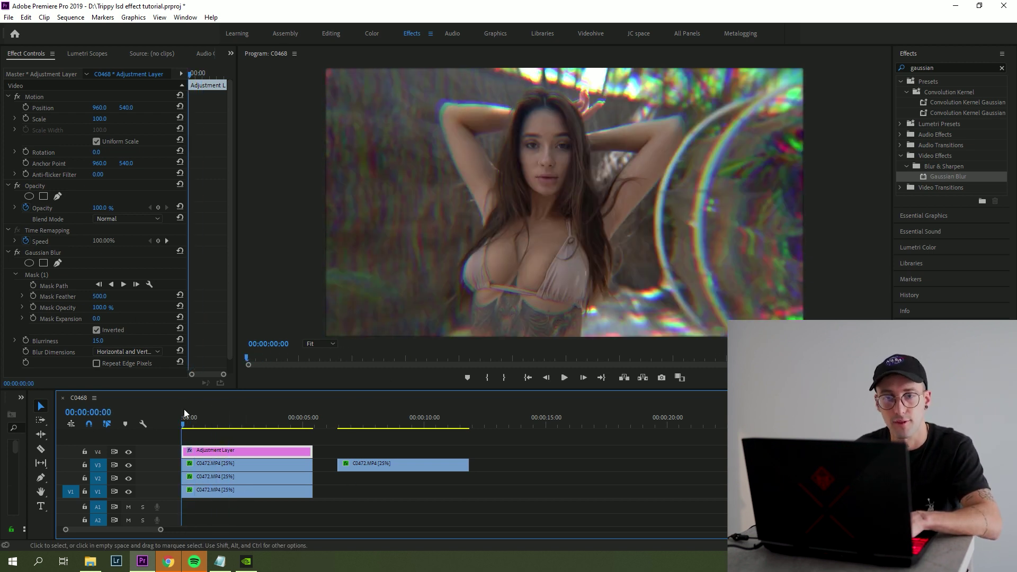
# Step: Reposition the blur mask over the woman at the first frame and start keyframing its mask path there
pyautogui.click(37, 275)
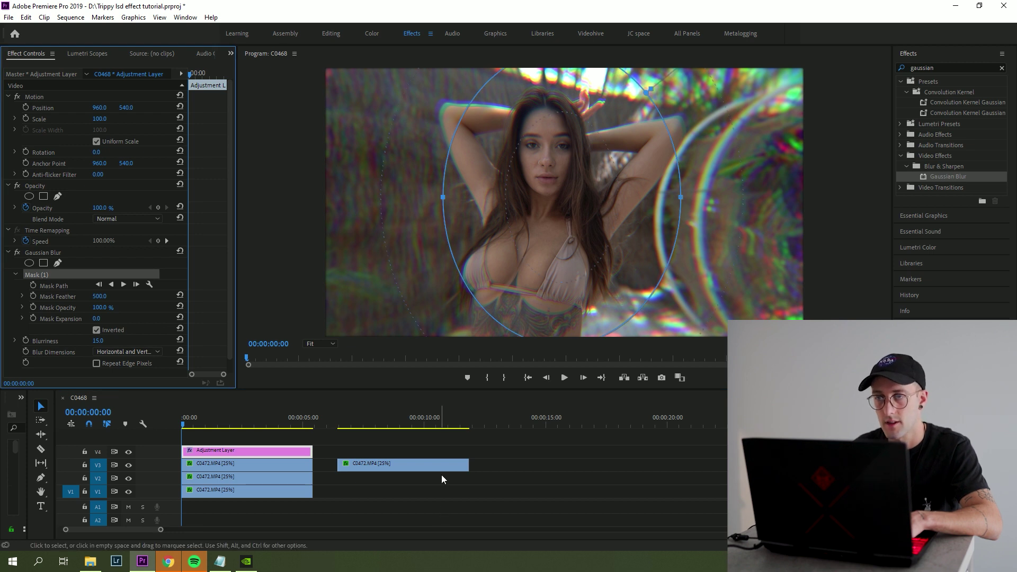
pyautogui.moveTo(555, 203); pyautogui.dragTo(527, 182)
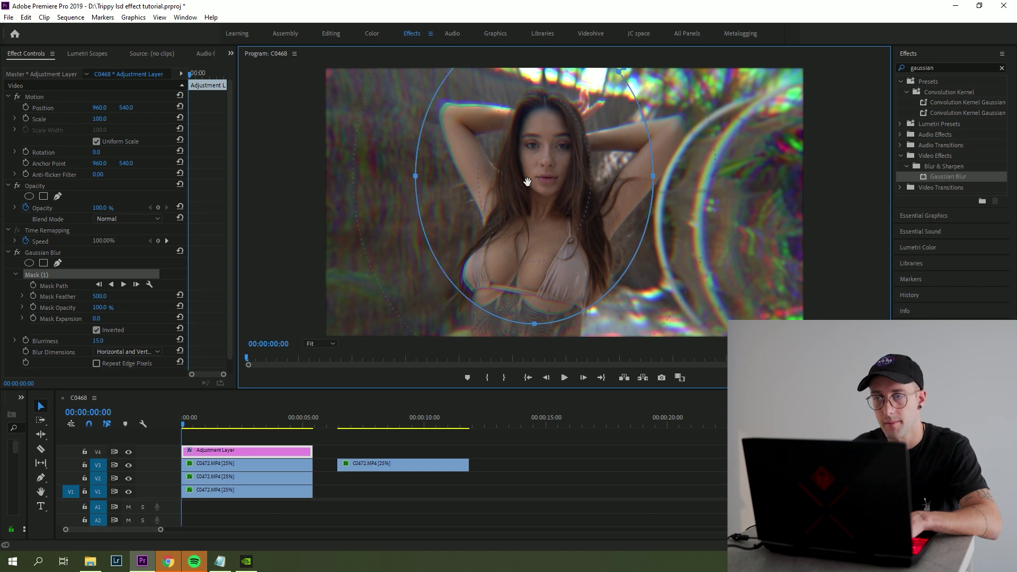
pyautogui.click(33, 285)
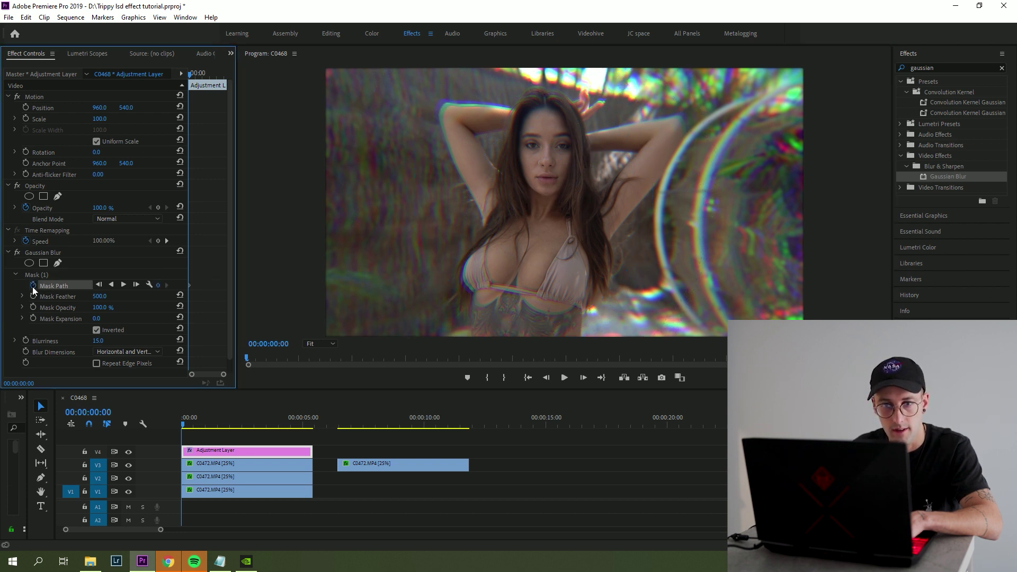
# Step: Add a mask path keyframe at 00:00:00:12 on the adjustment layer's Gaussian Blur and recentre the mask over the woman
pyautogui.click(214, 450)
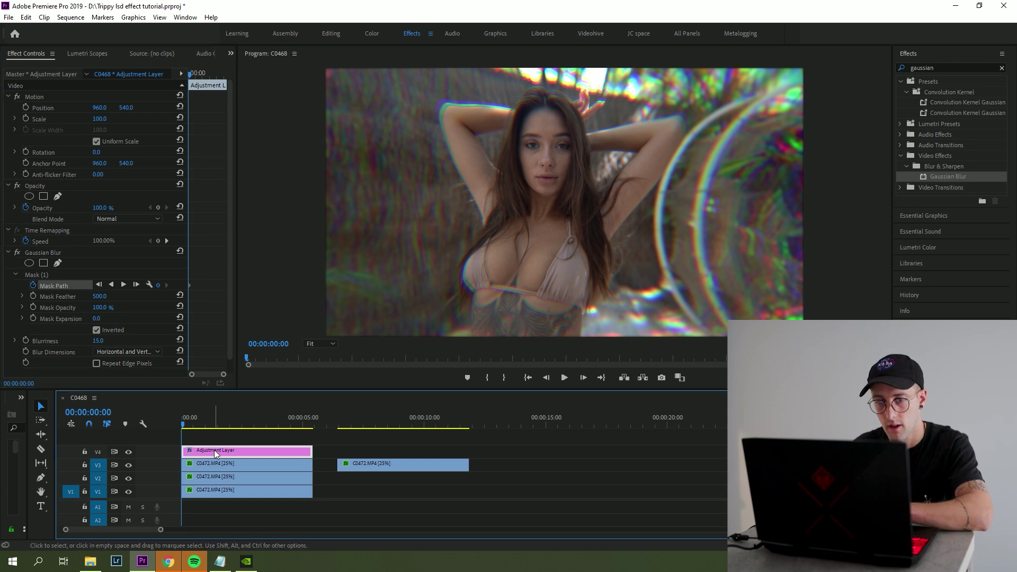
pyautogui.press('Right')
pyautogui.press('Right')
pyautogui.press('Right')
pyautogui.press('Right')
pyautogui.press('Right')
pyautogui.press('Right')
pyautogui.press('Right')
pyautogui.press('Right')
pyautogui.press('Right')
pyautogui.press('Right')
pyautogui.press('Right')
pyautogui.press('Right')
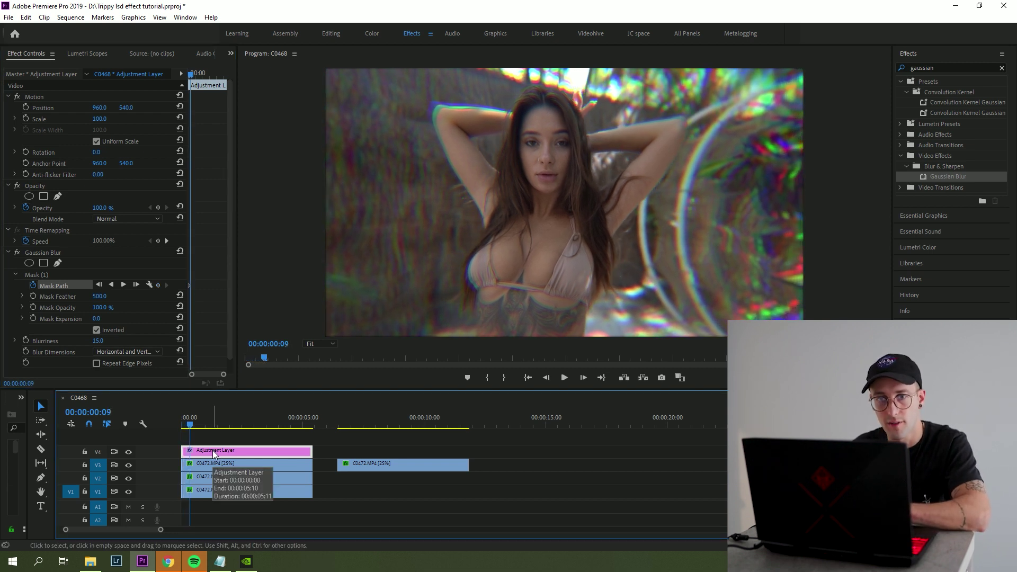
pyautogui.click(158, 285)
pyautogui.click(43, 275)
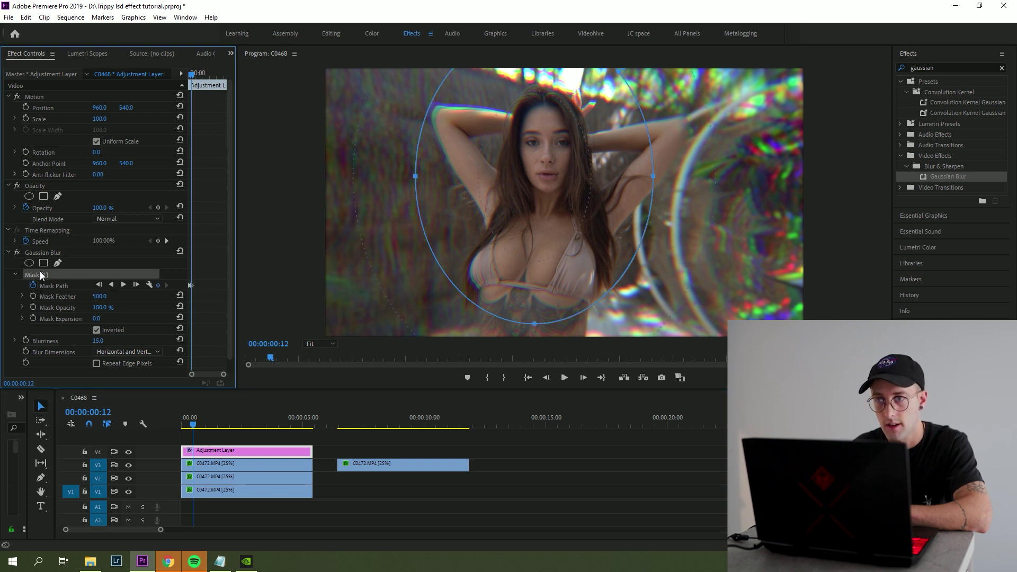
pyautogui.moveTo(504, 189); pyautogui.dragTo(532, 182)
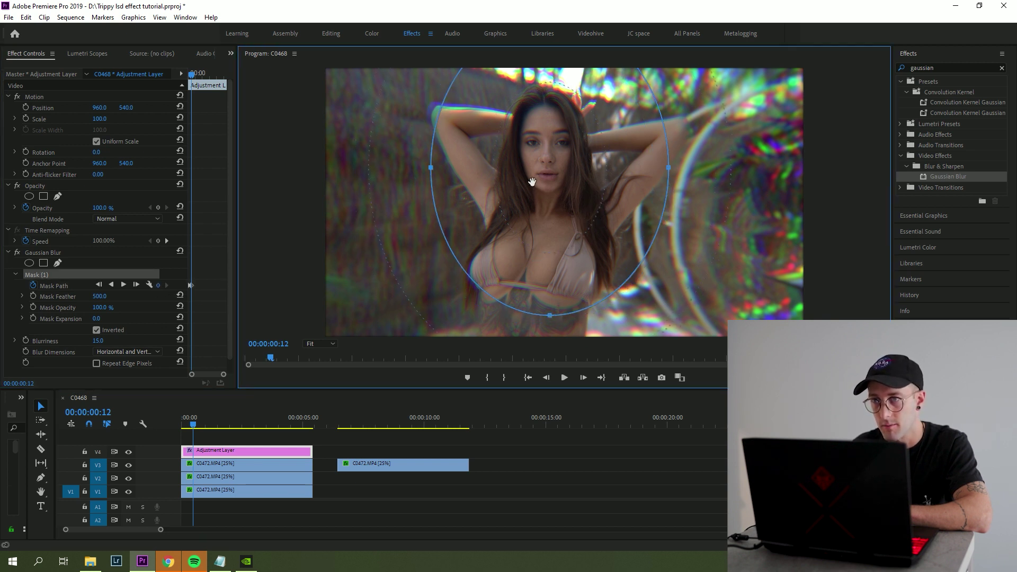
# Step: Add a mask path keyframe at 00:00:01:19 and move the blur mask over the woman's new position
pyautogui.click(244, 453)
pyautogui.moveTo(215, 422); pyautogui.dragTo(223, 422)
pyautogui.click(158, 285)
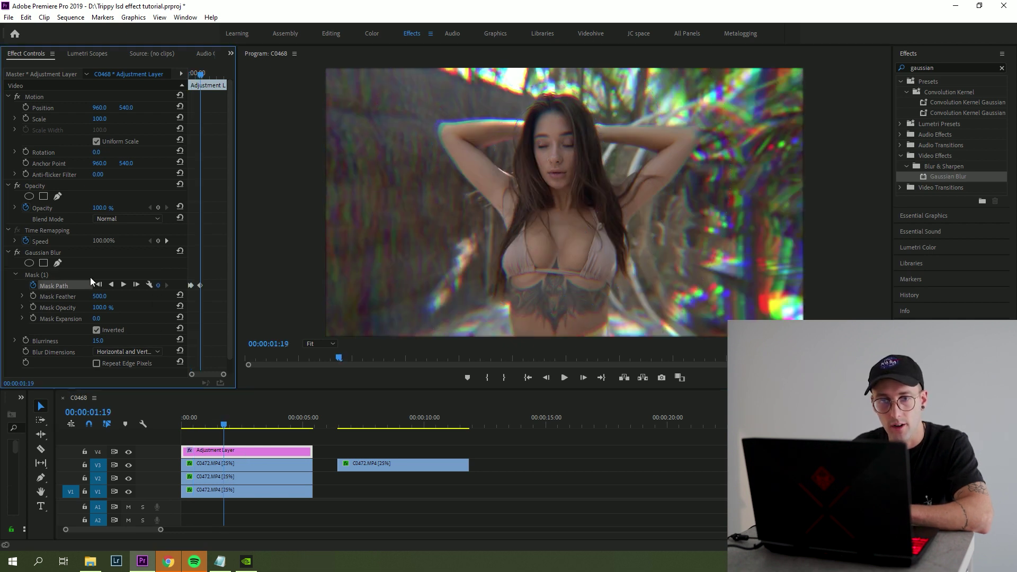
pyautogui.click(46, 275)
pyautogui.moveTo(544, 192); pyautogui.dragTo(562, 185)
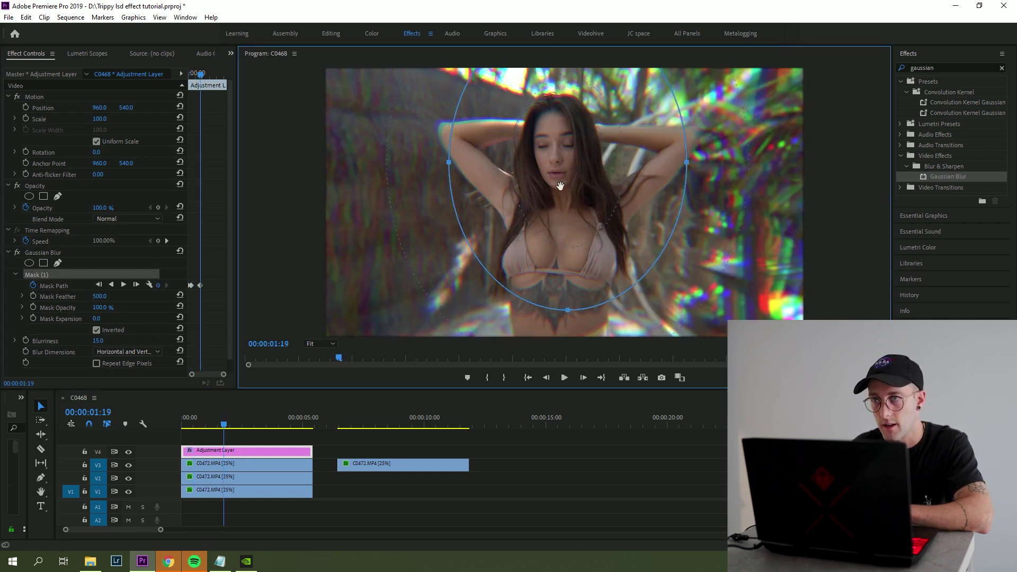
# Step: Keyframe the blur mask's path over the remaining movement up to 00:00:05:10, keeping the ellipse centred on the woman
pyautogui.press('space')
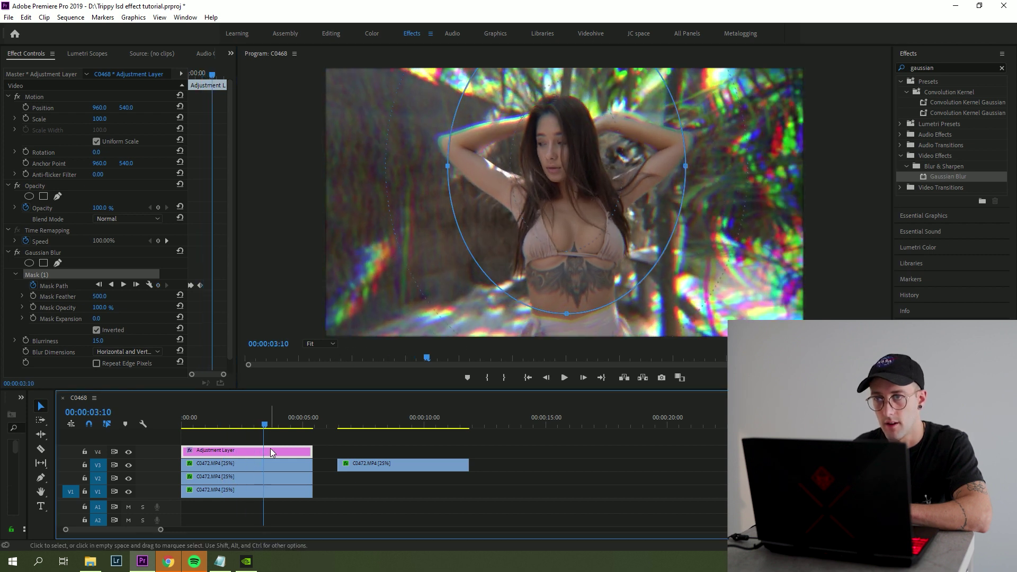
pyautogui.click(158, 285)
pyautogui.press('space')
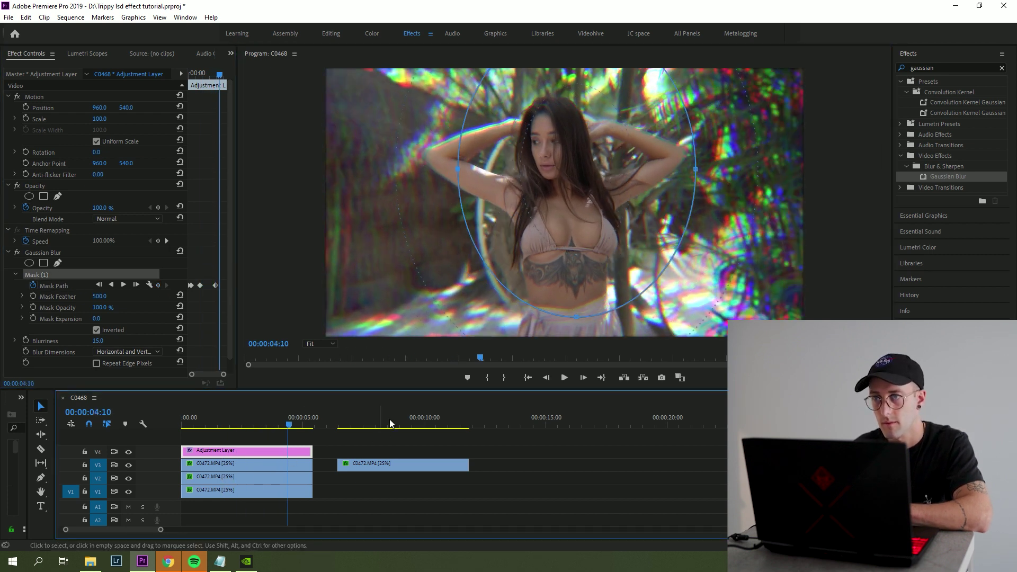
pyautogui.moveTo(551, 214); pyautogui.dragTo(536, 215)
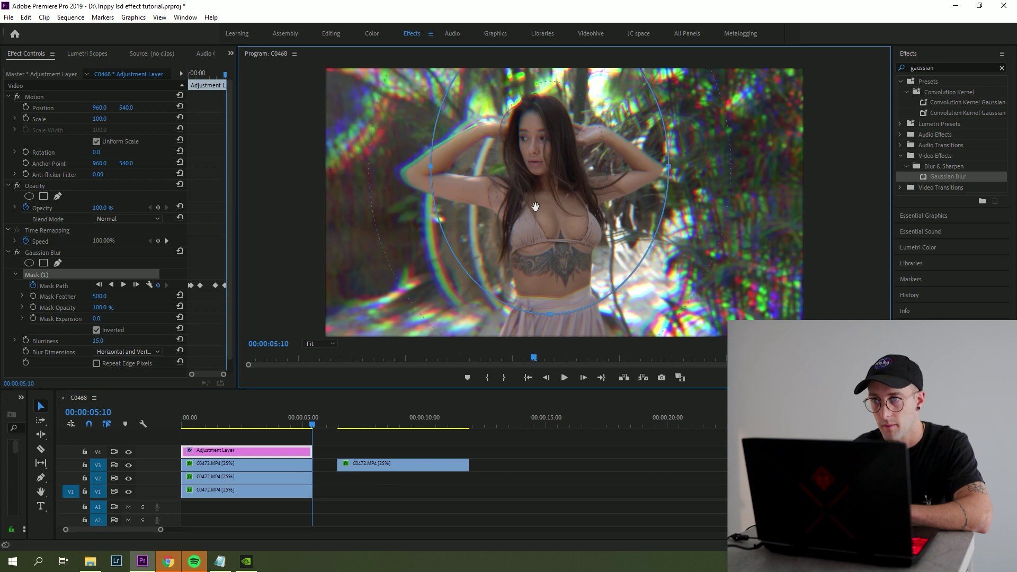
# Step: Play the sequence from the start to check the mask path keyframes against the woman's movement, and return to the first frame
pyautogui.press('Home')
pyautogui.press('space')
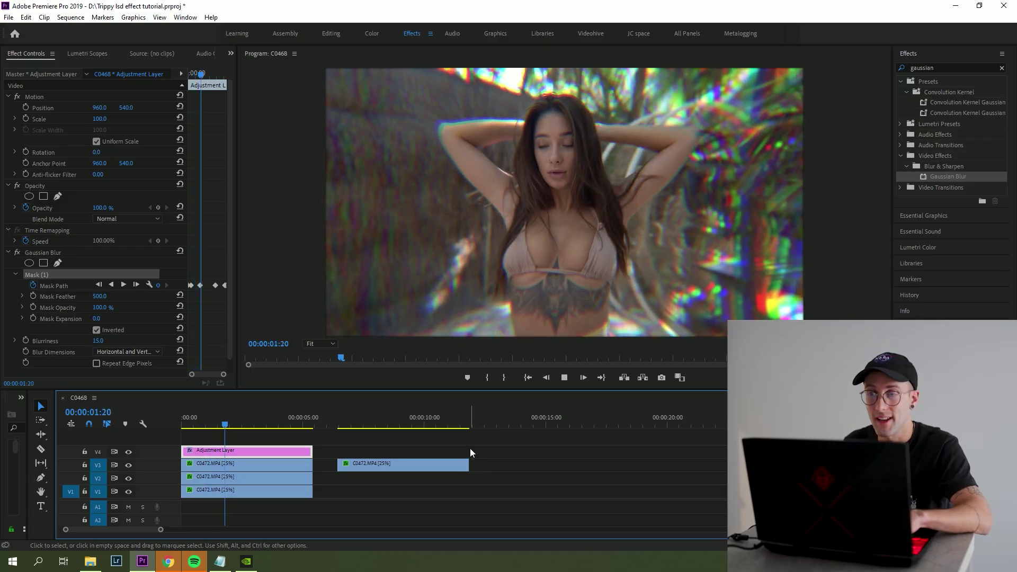
pyautogui.press('space')
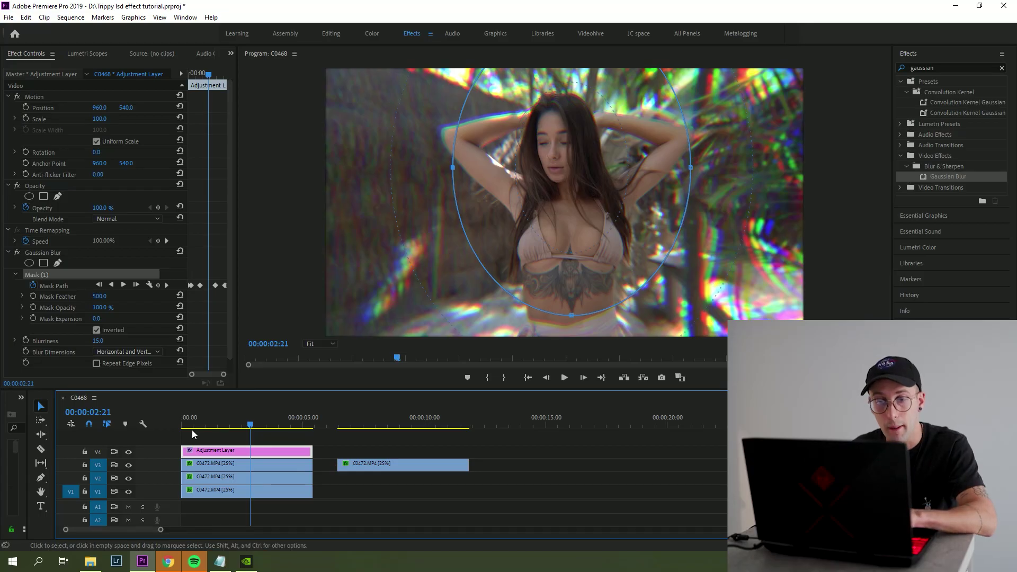
pyautogui.press('Home')
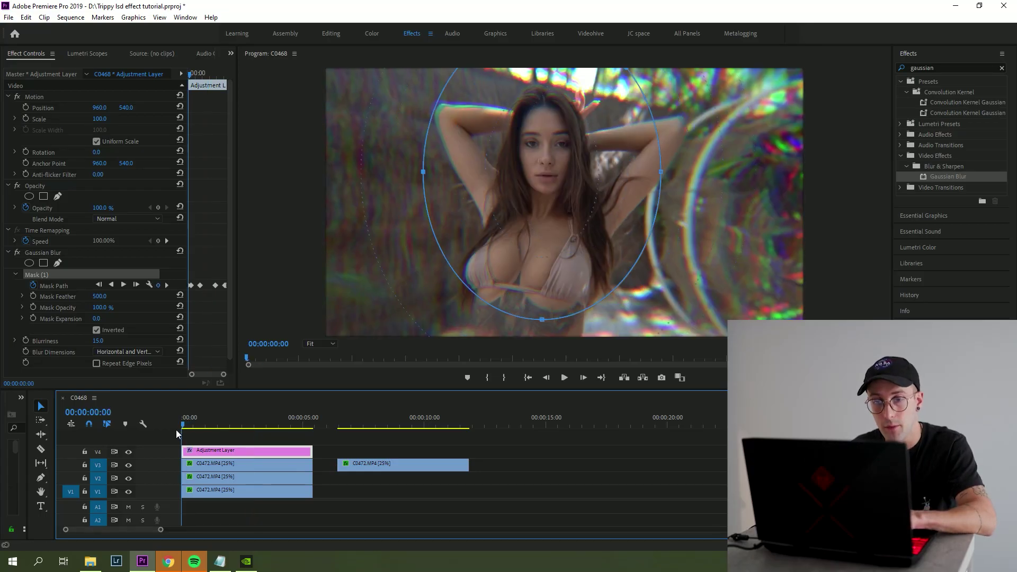
# Step: Try a scale of 110 on the V3 clip copy, play the result and undo the scale change
pyautogui.click(250, 465)
pyautogui.click(101, 119)
pyautogui.write('110')
pyautogui.press('Return')
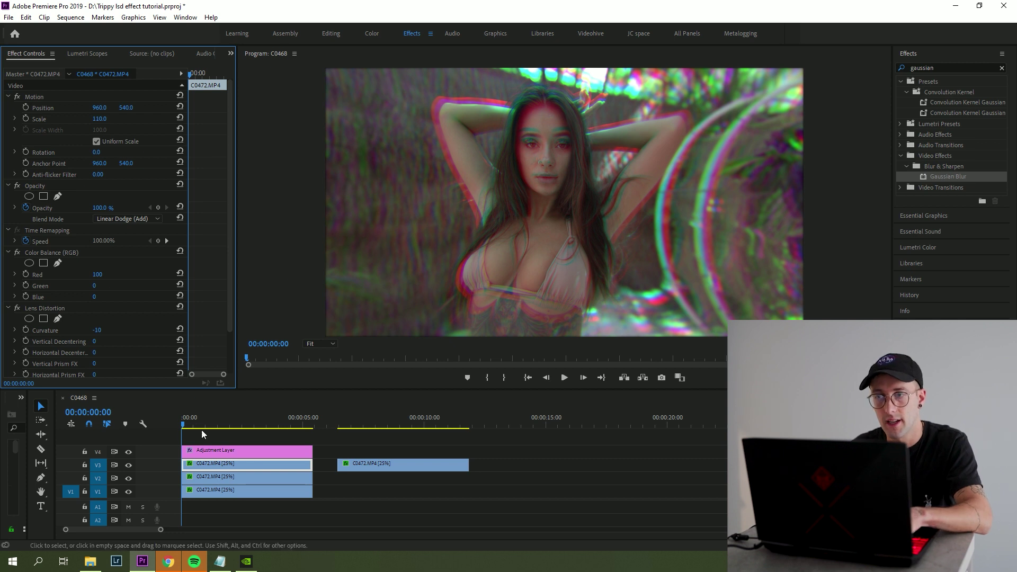
pyautogui.press('space')
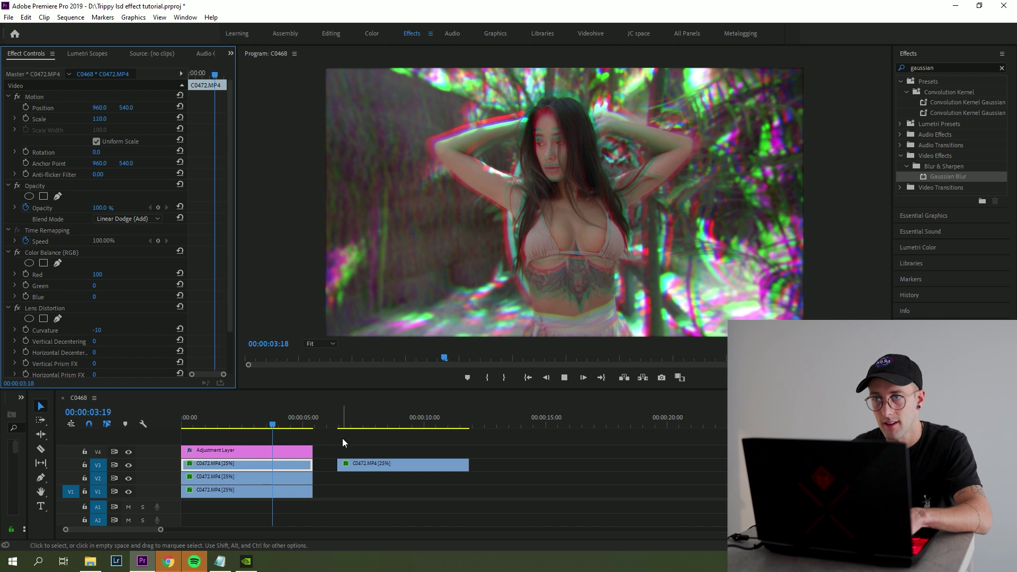
pyautogui.press('space')
pyautogui.hotkey('ctrl', 'z')
# Step: Try a scale of 110 on the V2 clip copy and play the sequence from the start
pyautogui.click(229, 479)
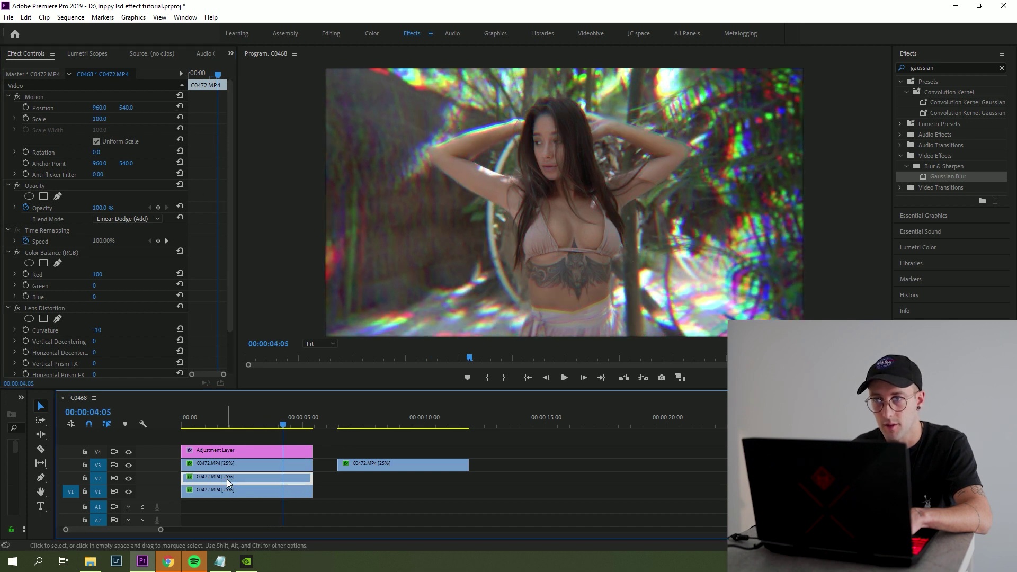
pyautogui.click(107, 117)
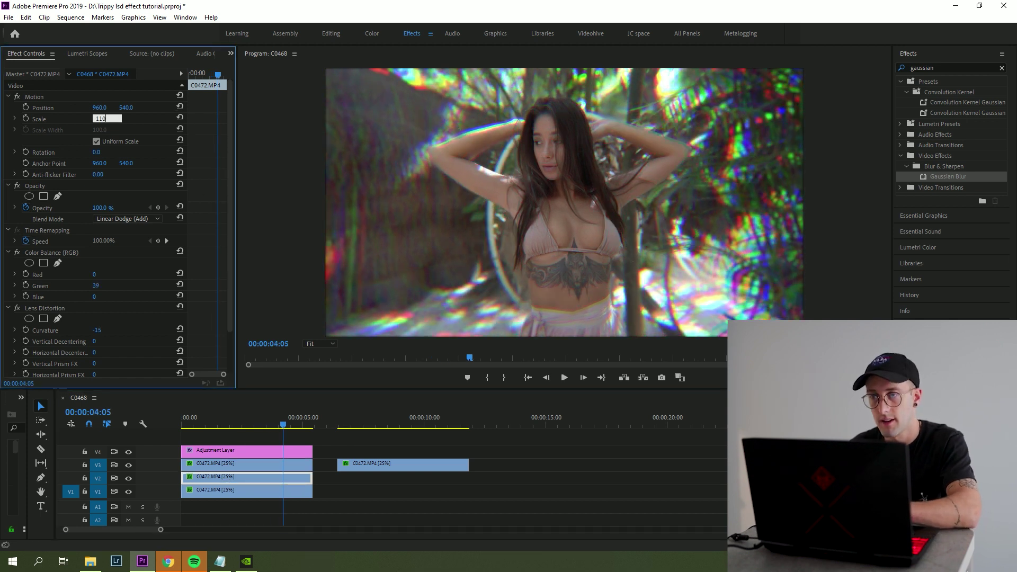
pyautogui.write('110')
pyautogui.press('Return')
pyautogui.click(179, 419)
pyautogui.press('space')
pyautogui.press('space')
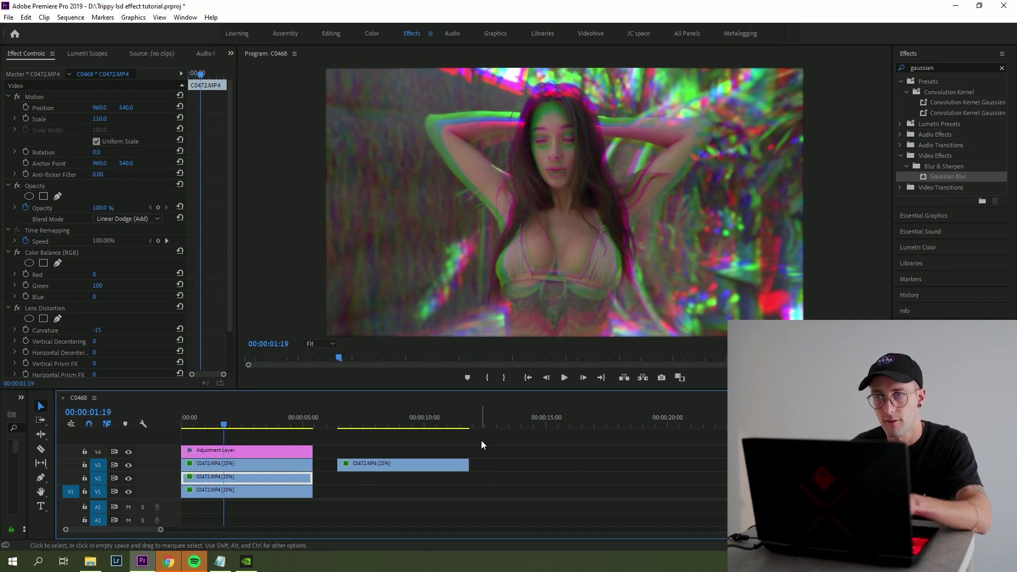
# Step: Try a subtler scale of 102 on the V2 clip copy and preview it from the first frame
pyautogui.click(107, 118)
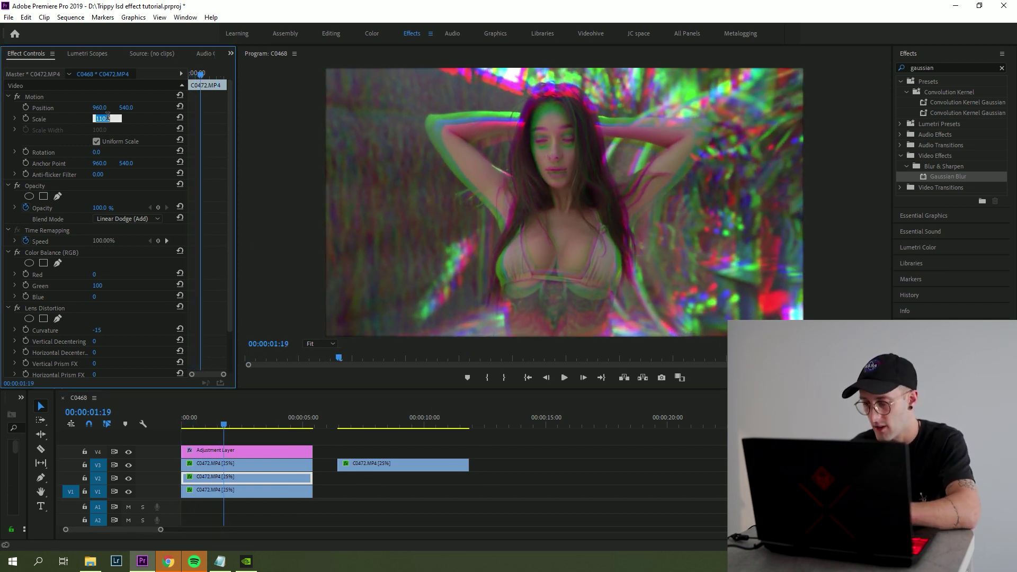
pyautogui.write('102')
pyautogui.press('Return')
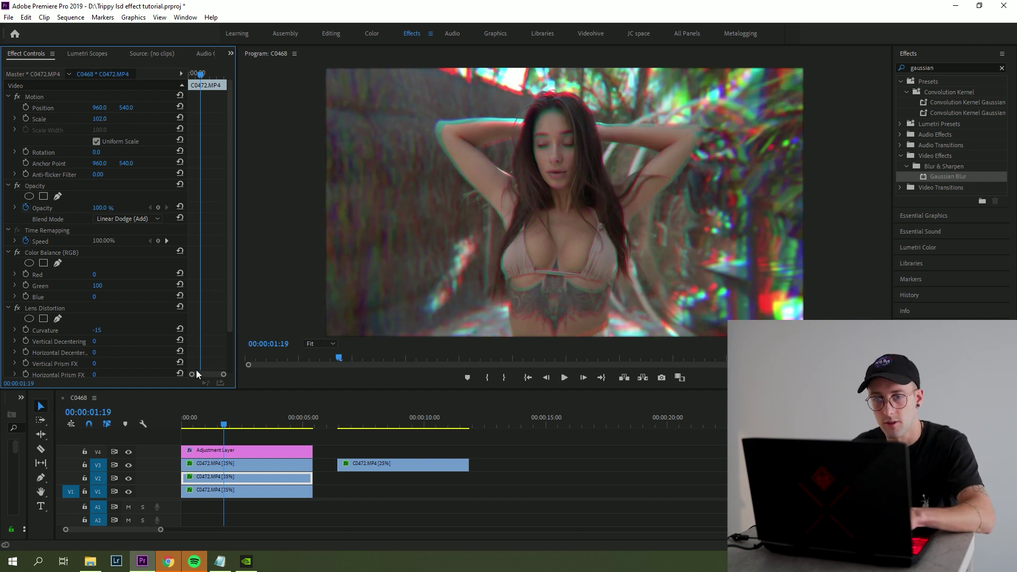
pyautogui.click(165, 431)
pyautogui.press('Home')
pyautogui.press('space')
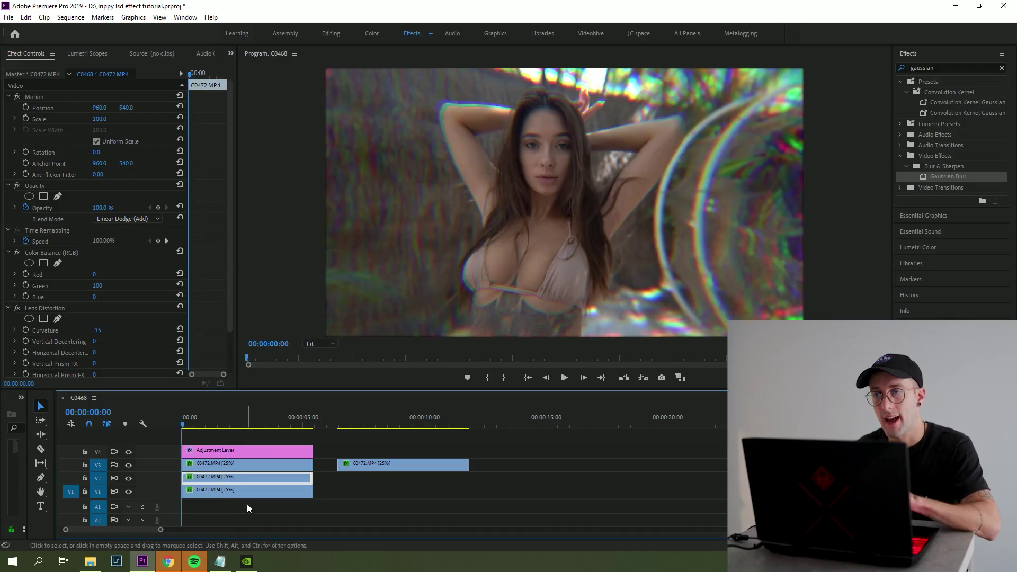
# Step: Start keyframing the V1 clip's Lens Distortion curvature at the first frame and set it to -10 at 00:00:00:13
pyautogui.click(251, 491)
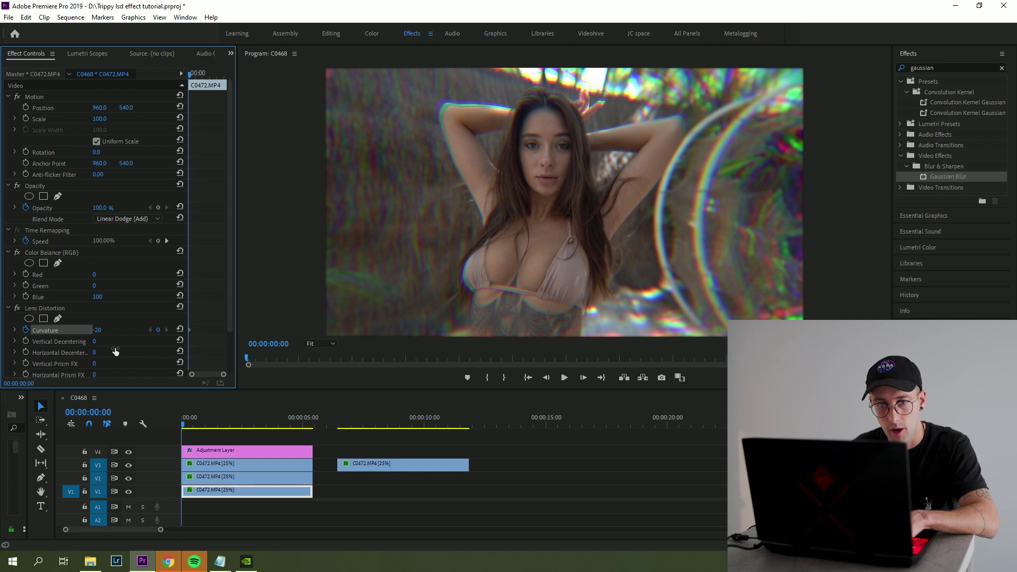
pyautogui.press('space')
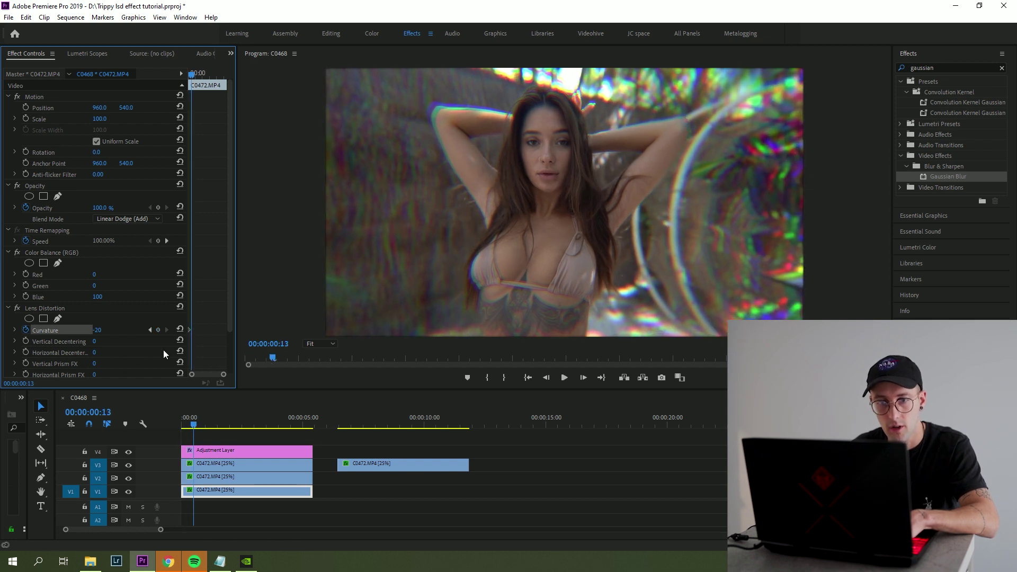
pyautogui.write('-10')
pyautogui.press('Return')
# Step: Add curvature keyframes of -25 at 00:00:01:05 and -5 at 00:00:01:22 to the V1 clip
pyautogui.press('space')
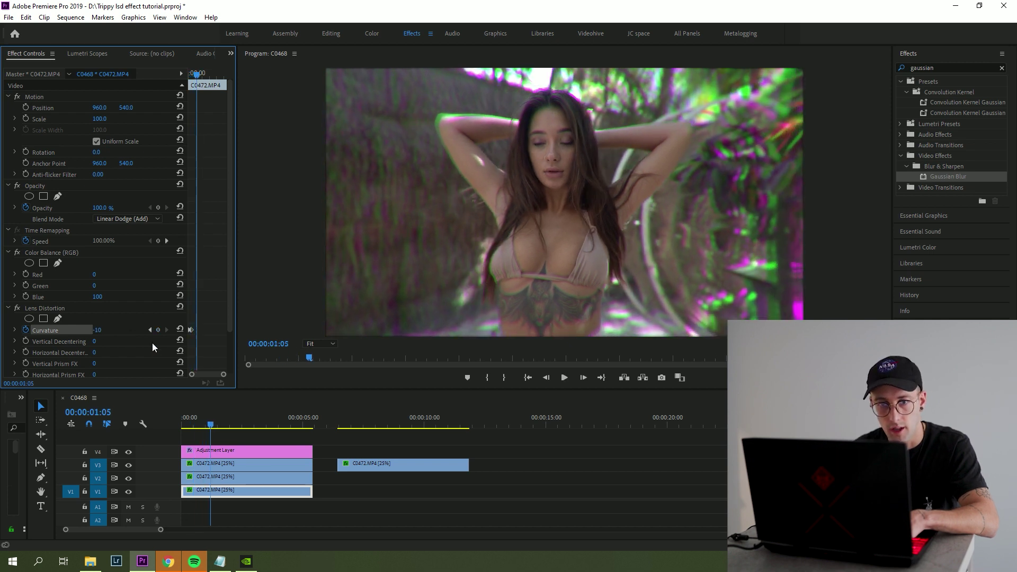
pyautogui.click(109, 330)
pyautogui.write('-25')
pyautogui.press('Return')
pyautogui.press('space')
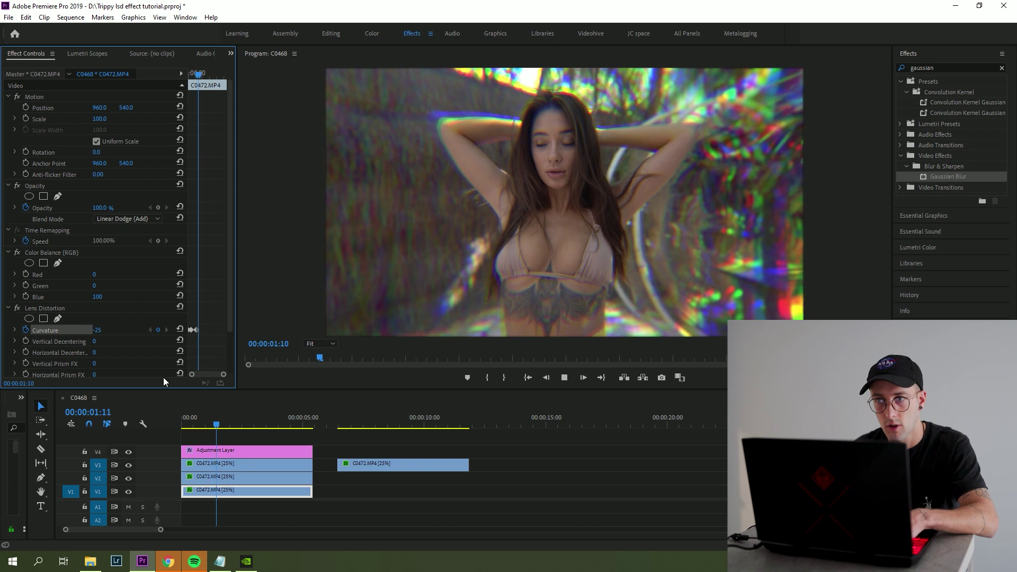
pyautogui.press('space')
pyautogui.click(96, 330)
pyautogui.write('-5')
pyautogui.press('Return')
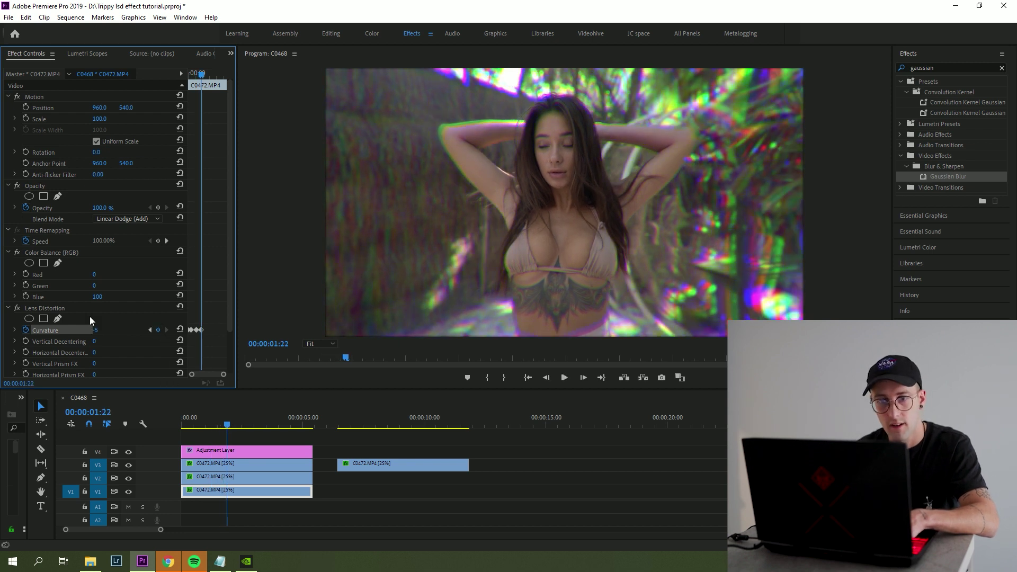
# Step: Continue varying the V1 clip's curvature with keyframes of -25 at 00:00:02:19, -10 further along, and -20 at 00:00:04:22
pyautogui.press('space')
pyautogui.press('Return')
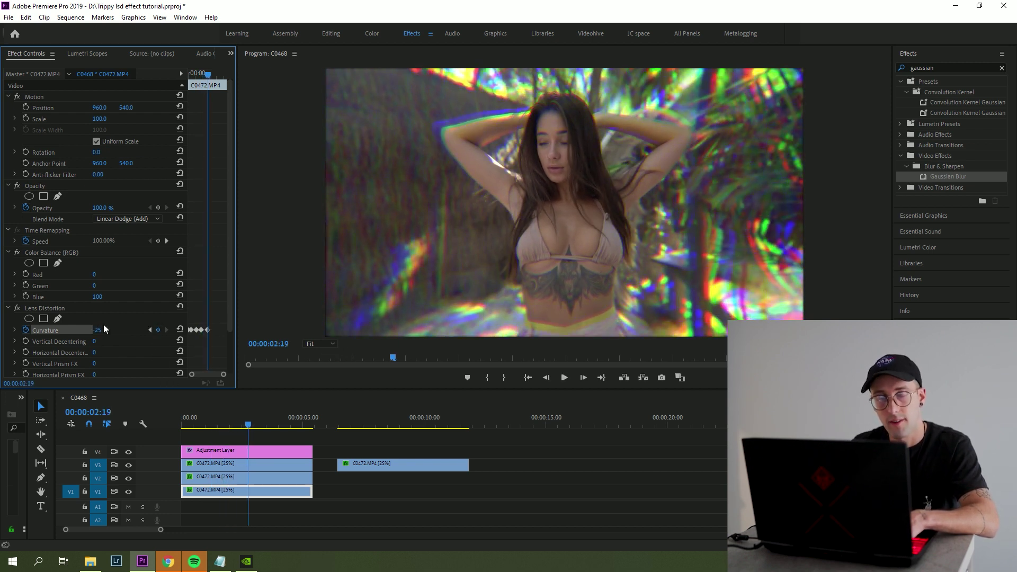
pyautogui.press('space')
pyautogui.press('space')
pyautogui.click(97, 329)
pyautogui.write('-10')
pyautogui.press('Return')
pyautogui.press('space')
pyautogui.click(101, 330)
pyautogui.write('-')
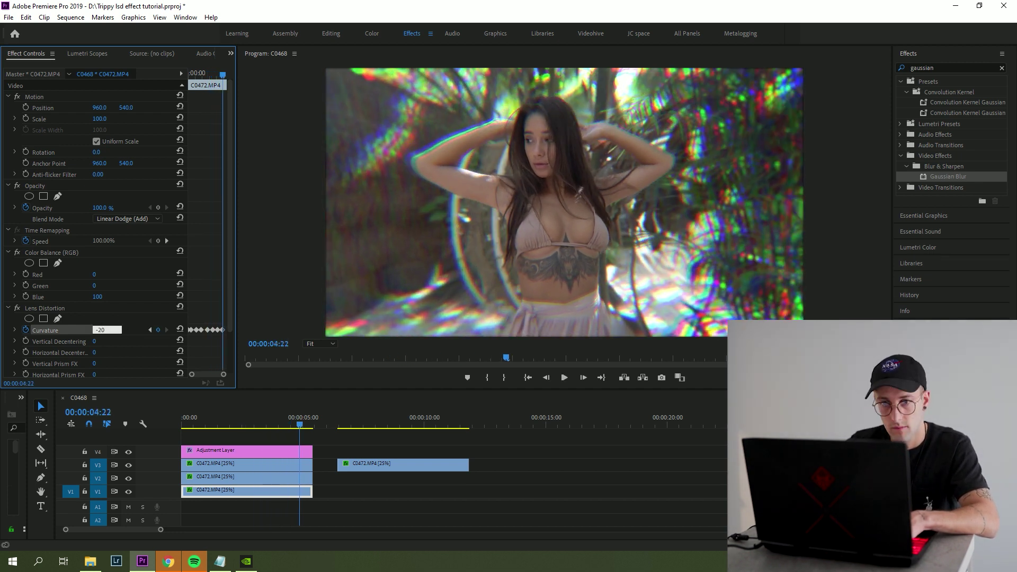
pyautogui.write('20')
pyautogui.press('Return')
# Step: Play the animated lens distortion from the start of the sequence and return to the first frame
pyautogui.press('Home')
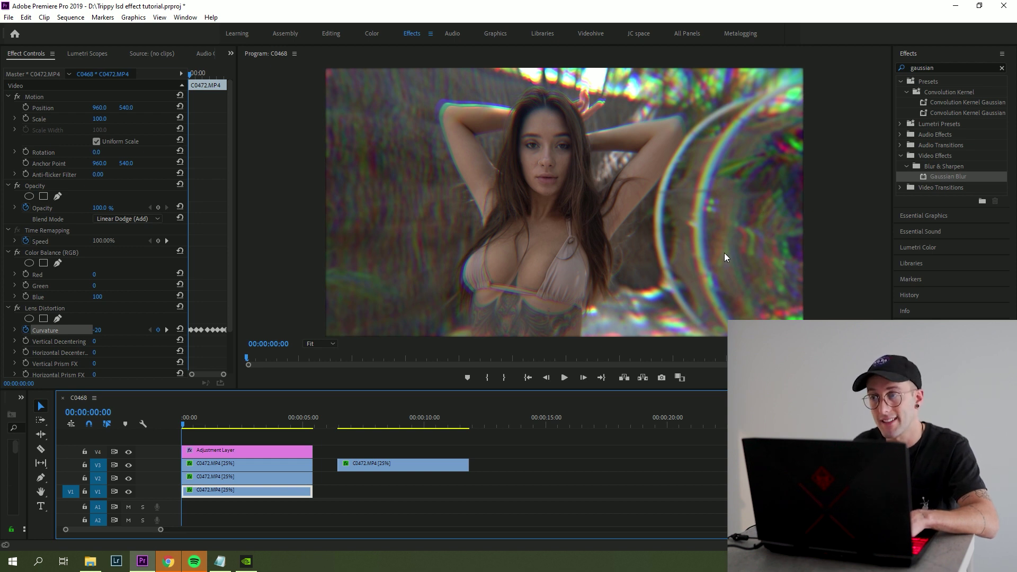
pyautogui.press('space')
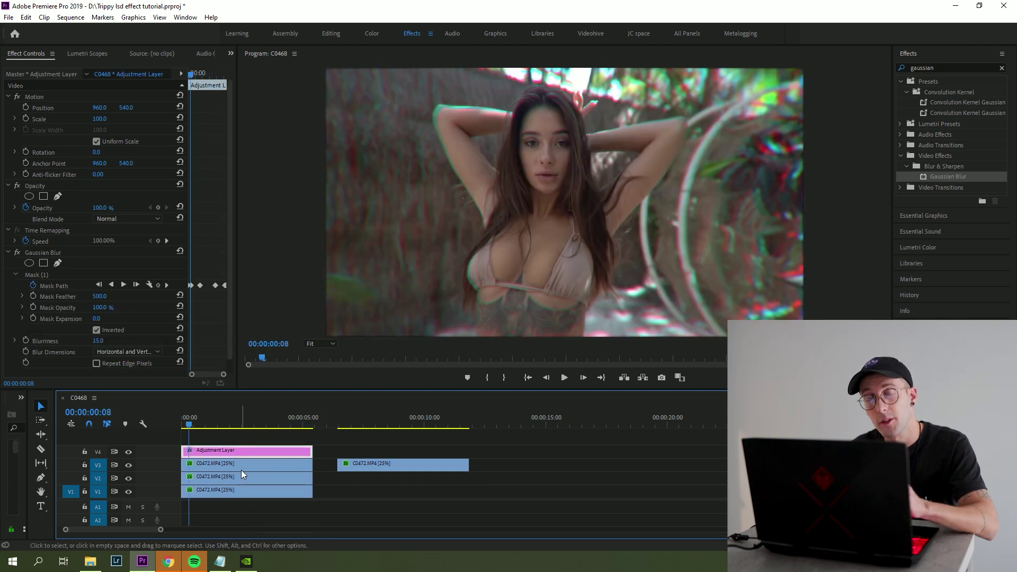
pyautogui.press('Home')
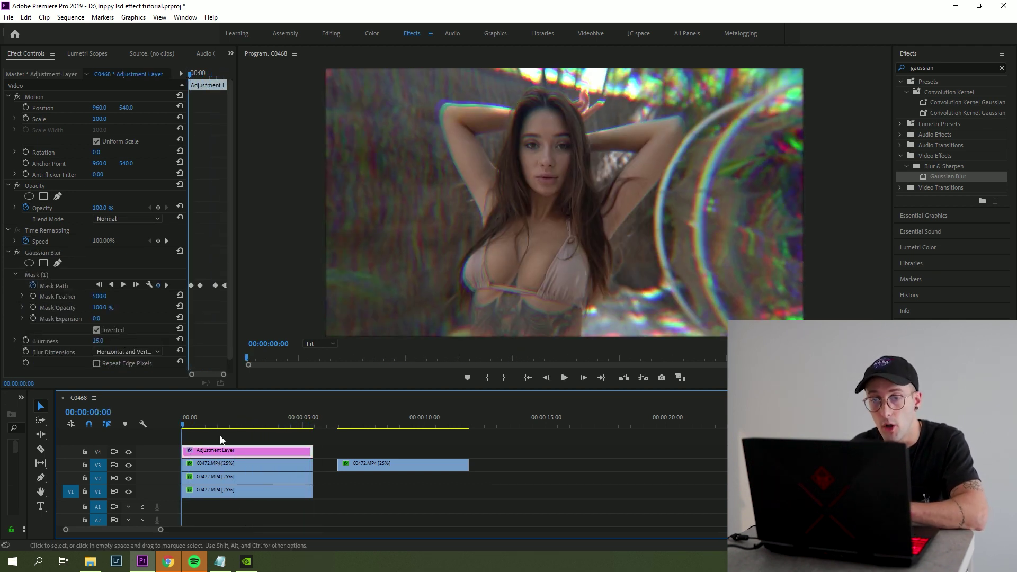
# Step: Keyframe the adjustment layer's Gaussian Blur blurriness at 0 on the first frame and 25 at 00:00:00:16
pyautogui.click(26, 340)
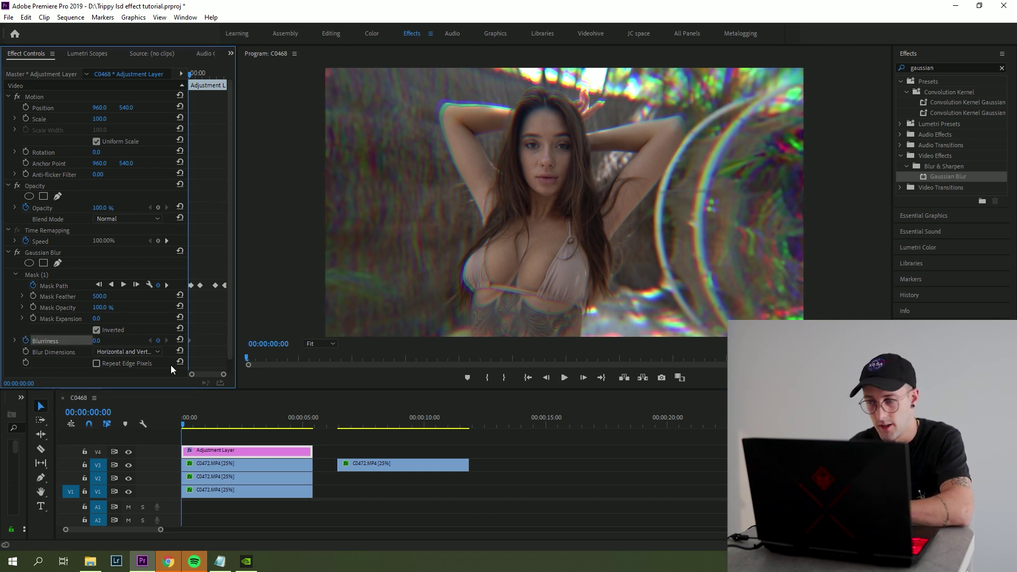
pyautogui.press('space')
pyautogui.press('space')
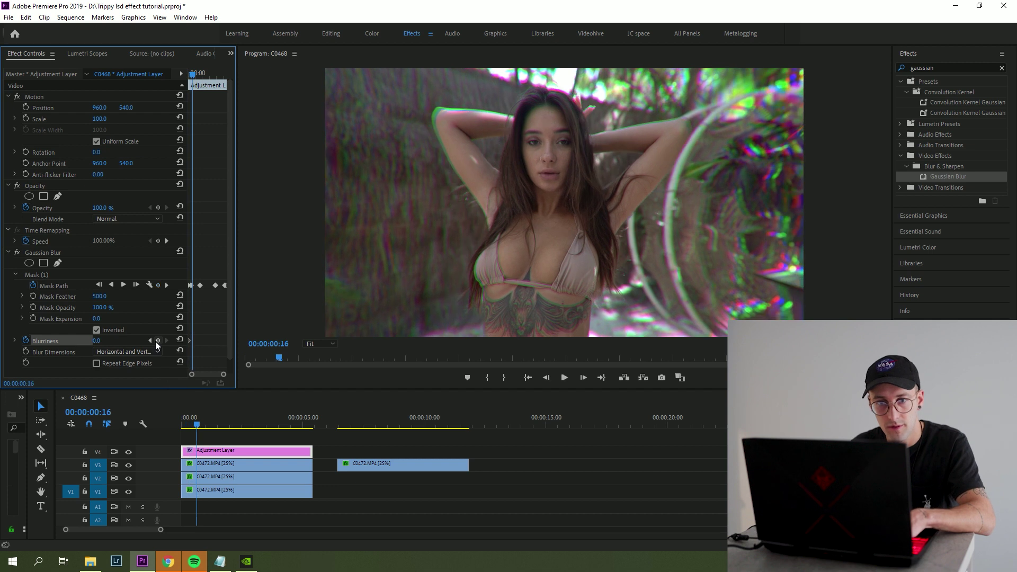
pyautogui.click(114, 342)
pyautogui.write('25')
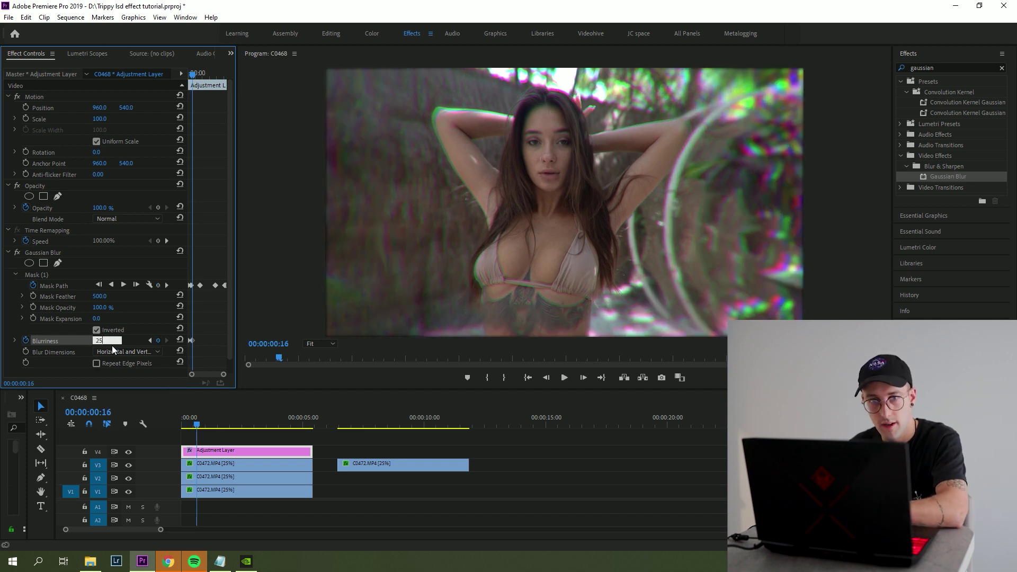
# Step: Add further fluctuating blurriness keyframes, including 5 and 40, along the adjustment layer and play the sequence from the start
pyautogui.press('space')
pyautogui.click(98, 341)
pyautogui.write('5')
pyautogui.press('Return')
pyautogui.press('space')
pyautogui.press('space')
pyautogui.click(98, 341)
pyautogui.write('40')
pyautogui.press('Return')
pyautogui.press('space')
pyautogui.click(98, 341)
pyautogui.press('Home')
pyautogui.press('space')
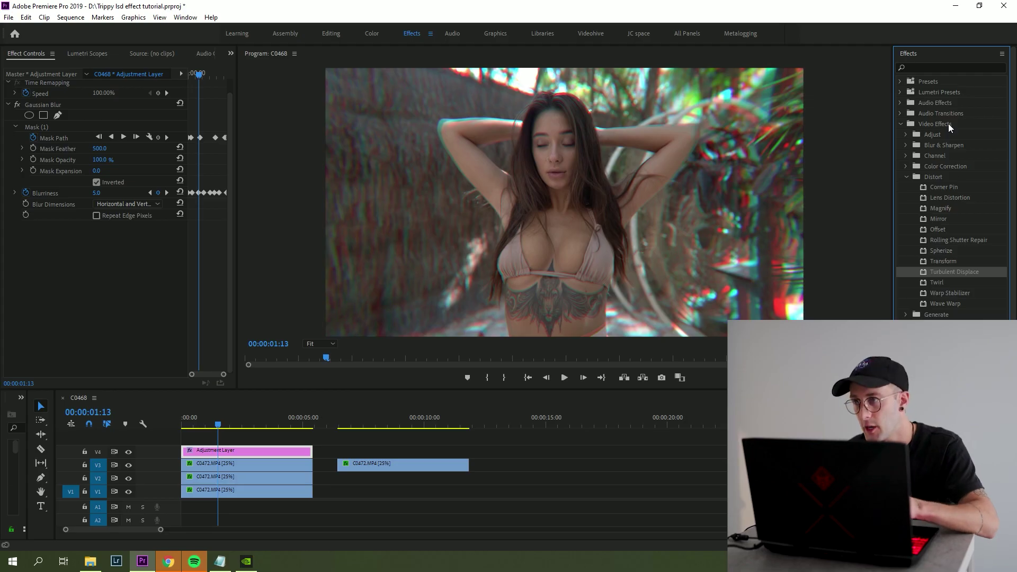
# Step: Apply the Turbulent Displace effect to the adjustment layer and play the sequence from the first frame
pyautogui.moveTo(959, 272); pyautogui.dragTo(280, 422)
pyautogui.moveTo(200, 457); pyautogui.dragTo(201, 454)
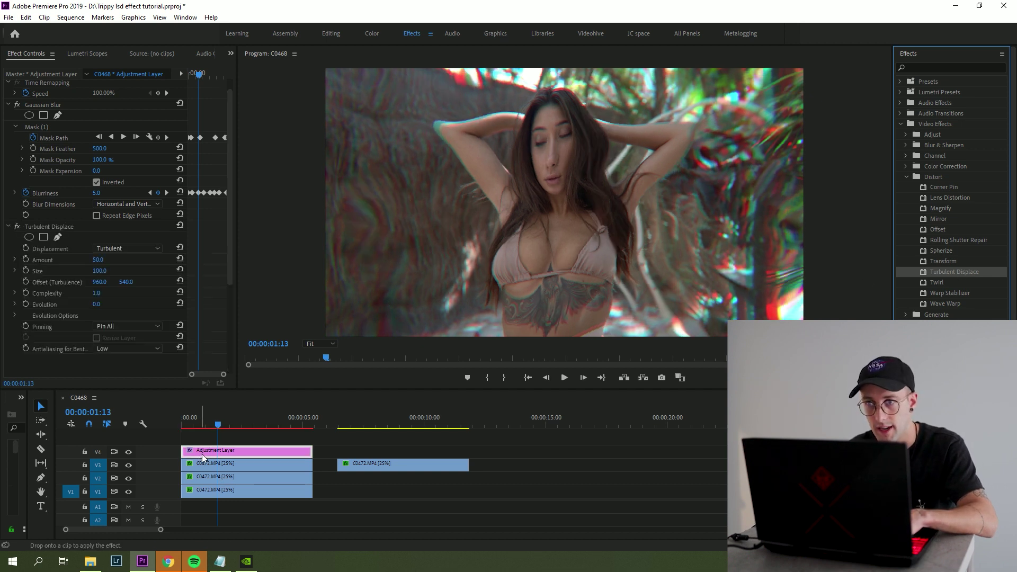
pyautogui.click(37, 401)
pyautogui.press('Home')
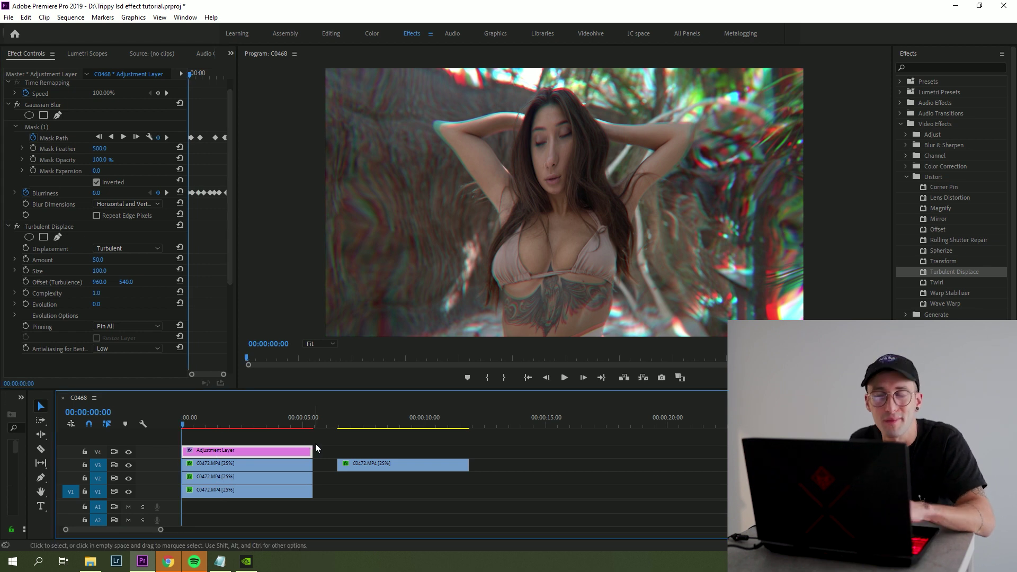
pyautogui.press('space')
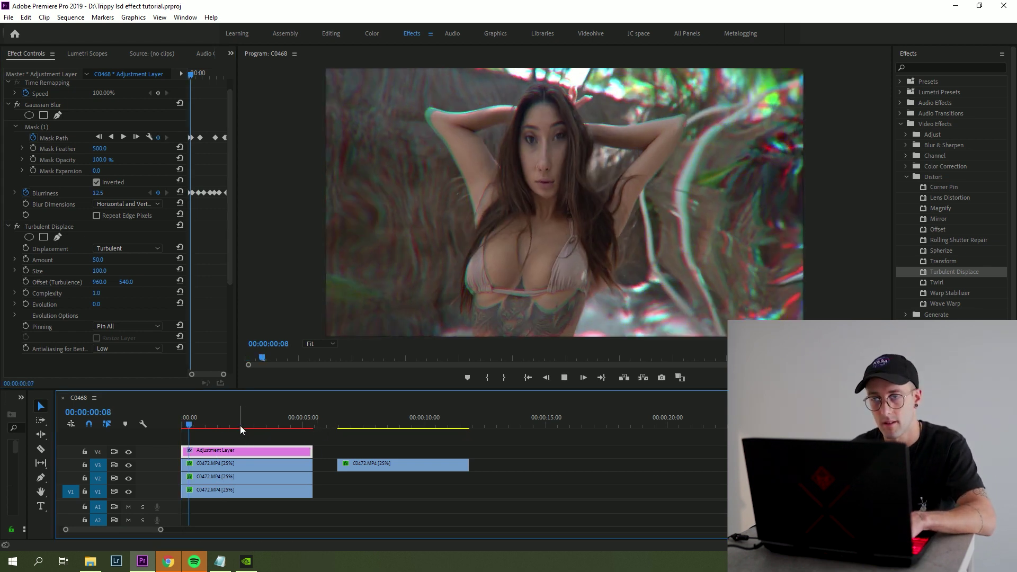
# Step: Stop playback and render the stacked clips and adjustment layer for a smooth preview
pyautogui.press('space')
pyautogui.press('Home')
pyautogui.press('Return')
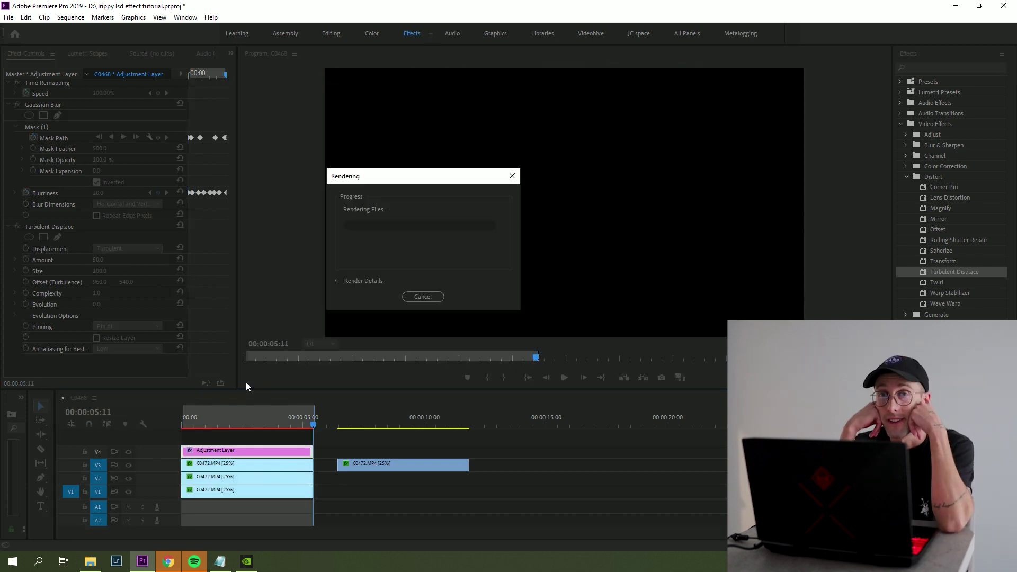